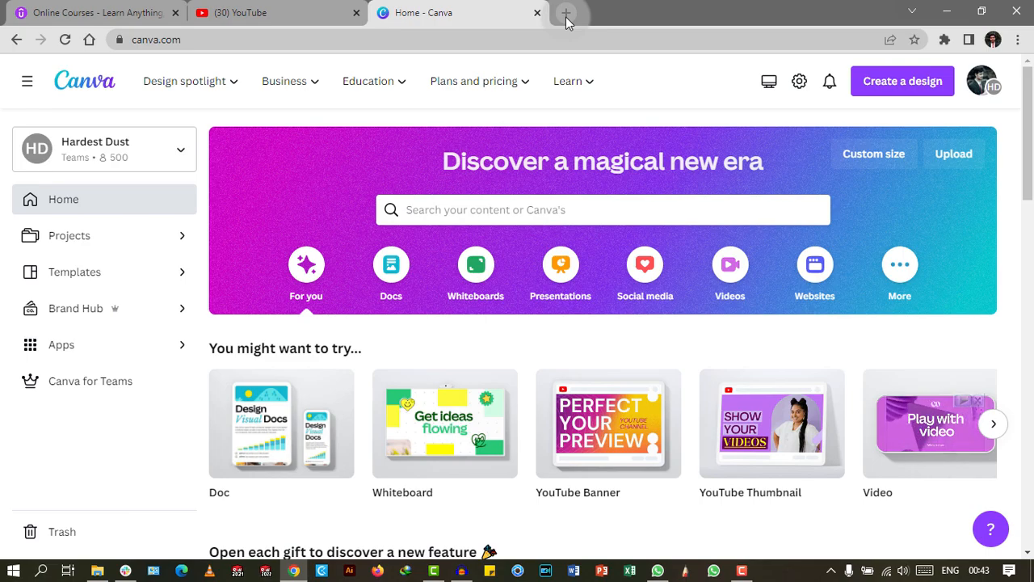
Search Google for 'google sheets' in a new tab and go to the Sheets start page.
click(566, 17)
text(google )
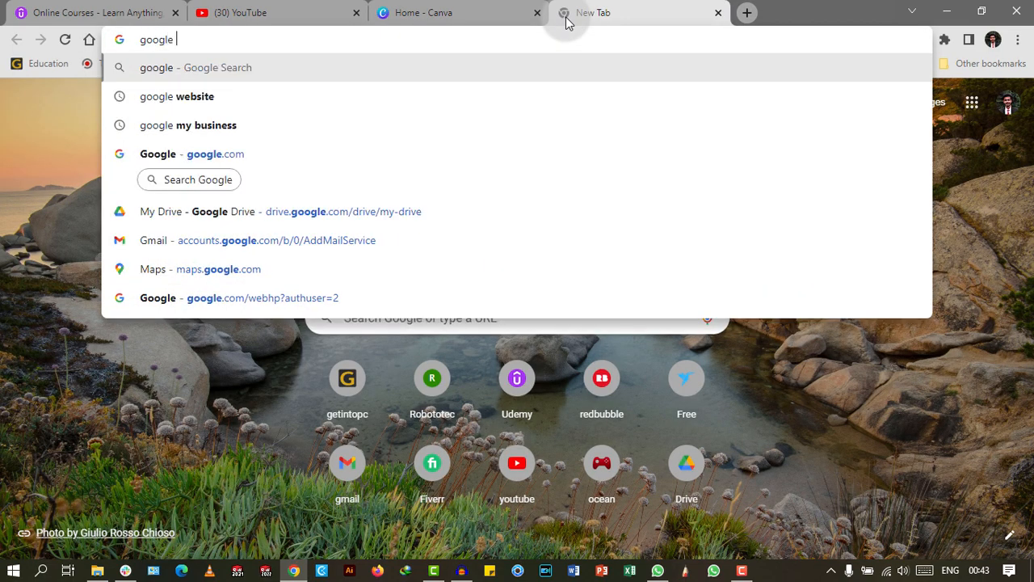
text(sheets)
key(Return)
click(164, 275)
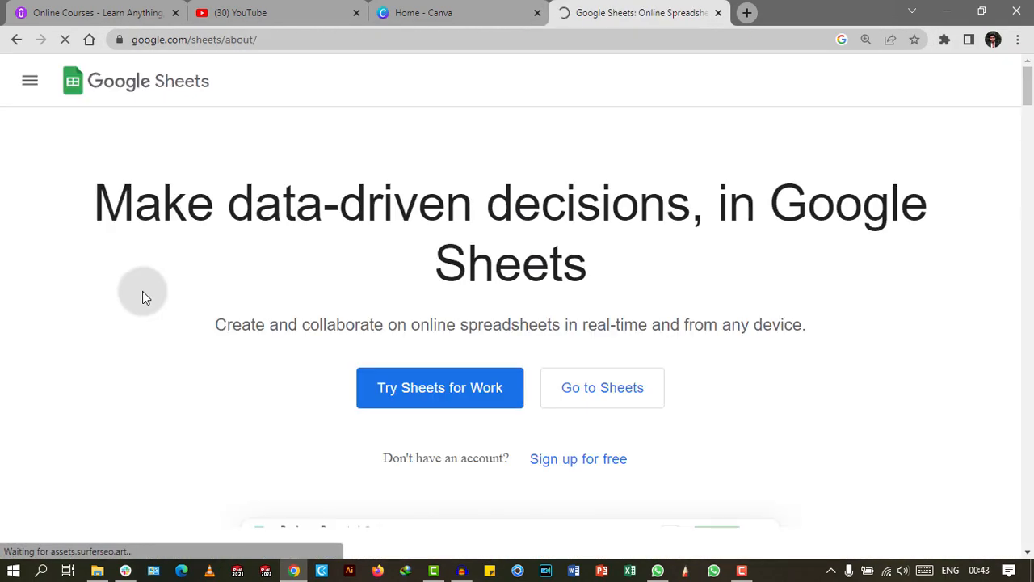
click(596, 392)
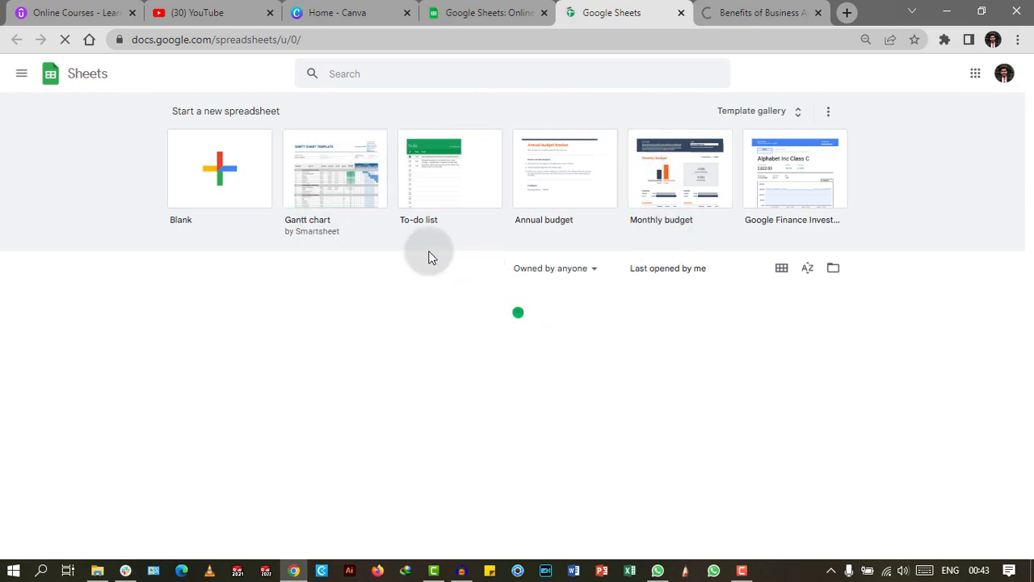
Create a blank spreadsheet with January in A1 and February in A2.
click(188, 182)
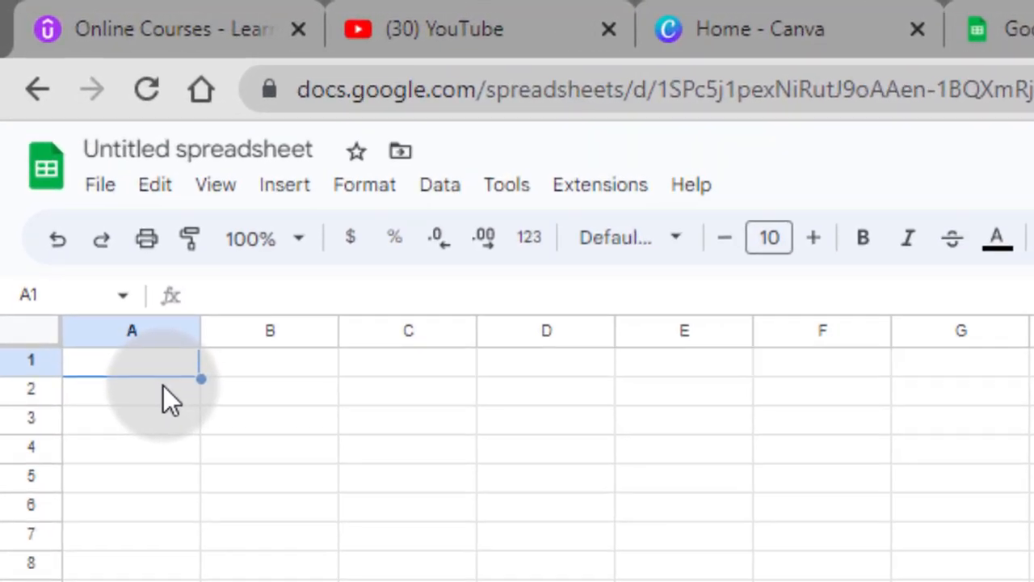
text(Janura)
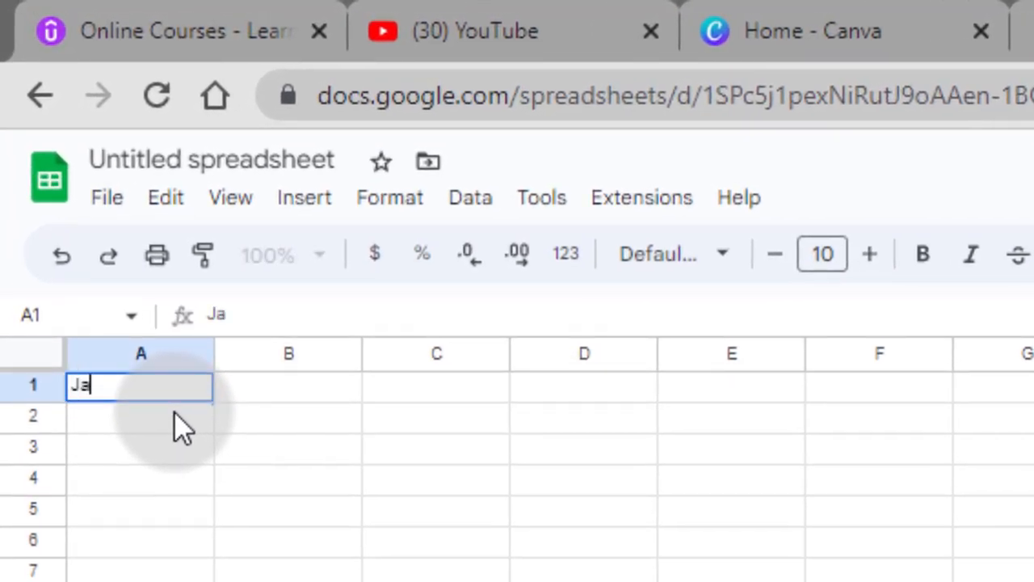
key(BackSpace)
key(BackSpace)
text(ary)
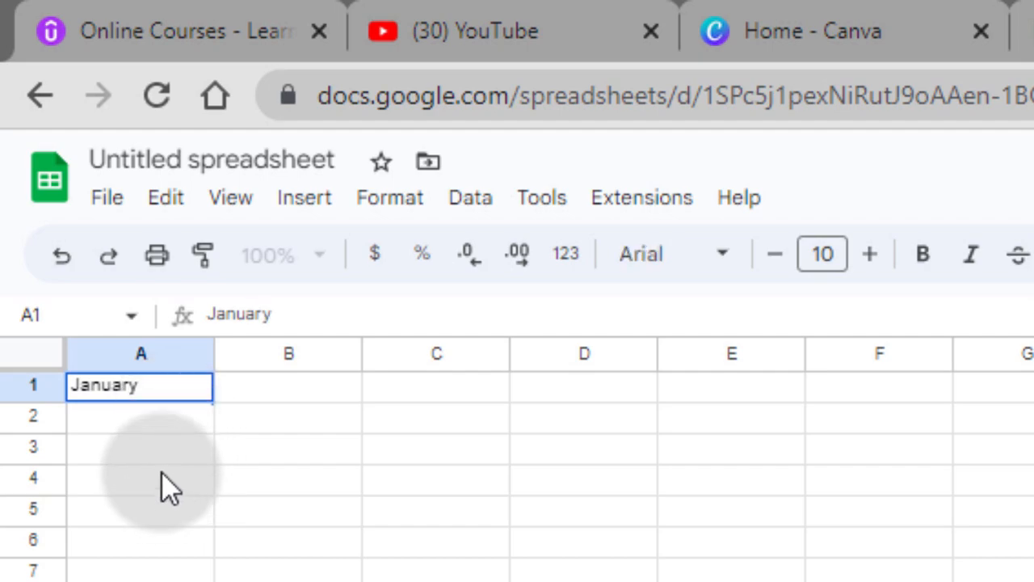
click(184, 437)
text(February)
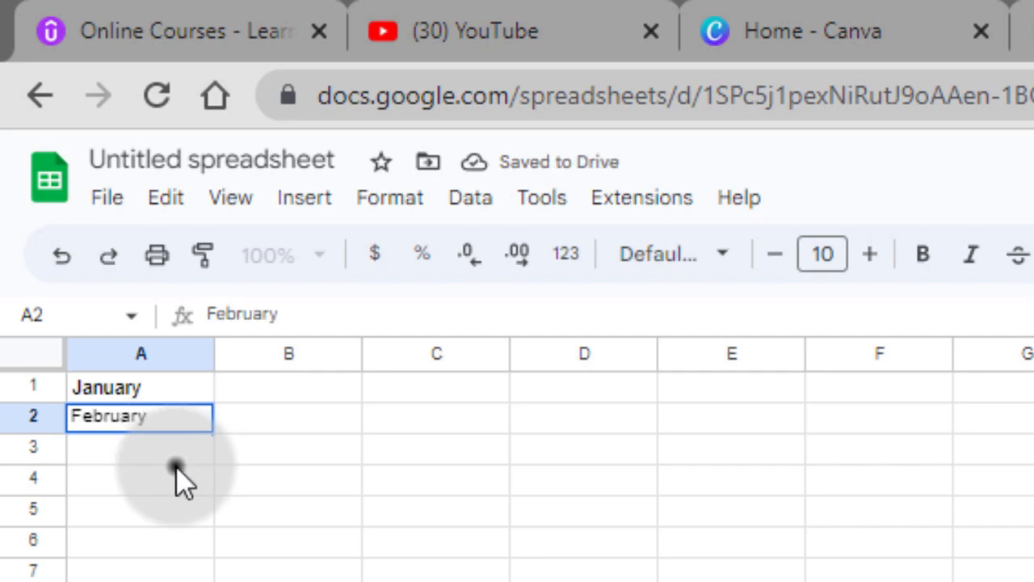
click(138, 451)
Select the January and February cells and autofill the months down to December in row 12.
click(177, 386)
drag(213, 400, 209, 430)
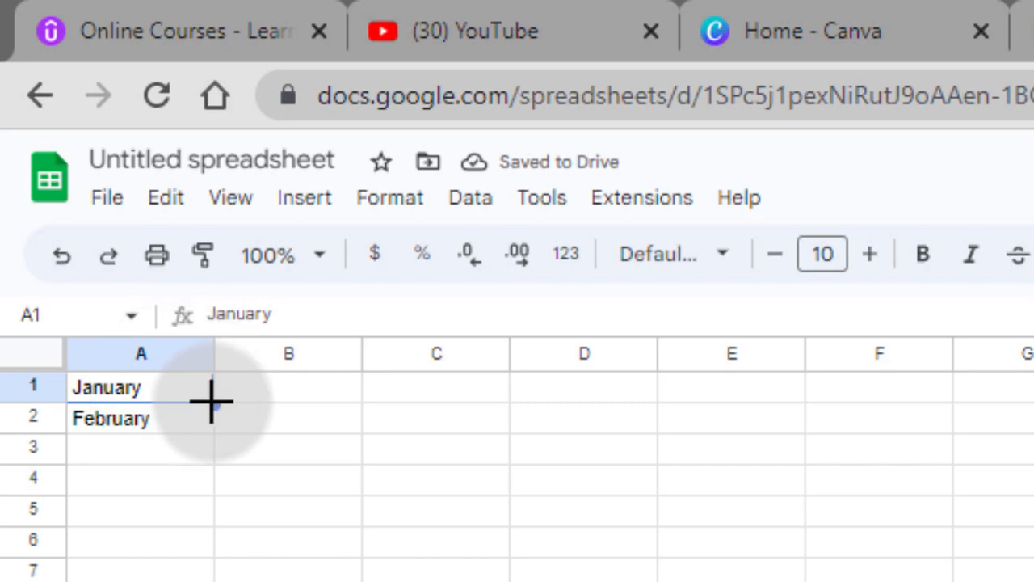
drag(171, 351, 170, 349)
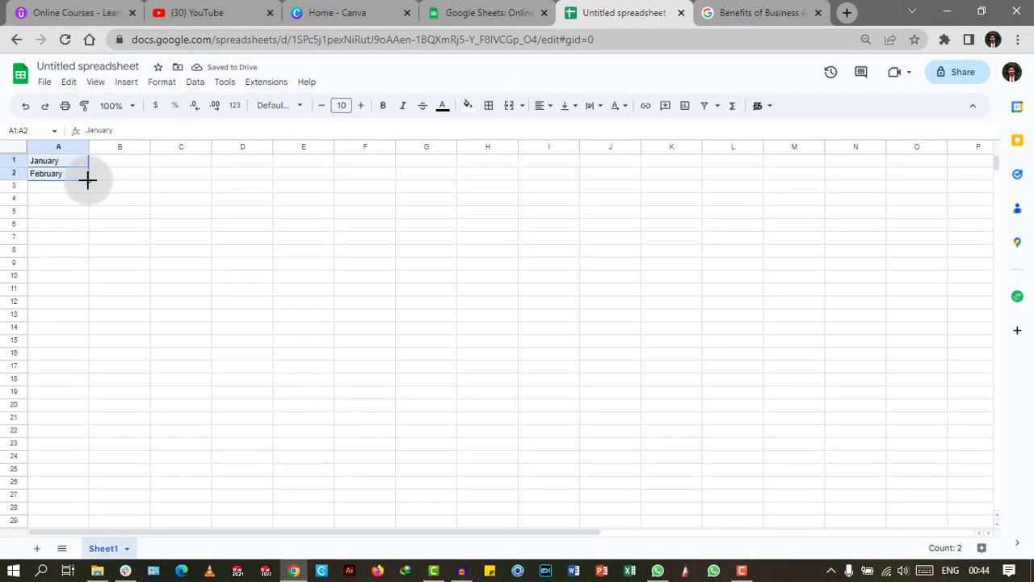
drag(87, 179, 79, 302)
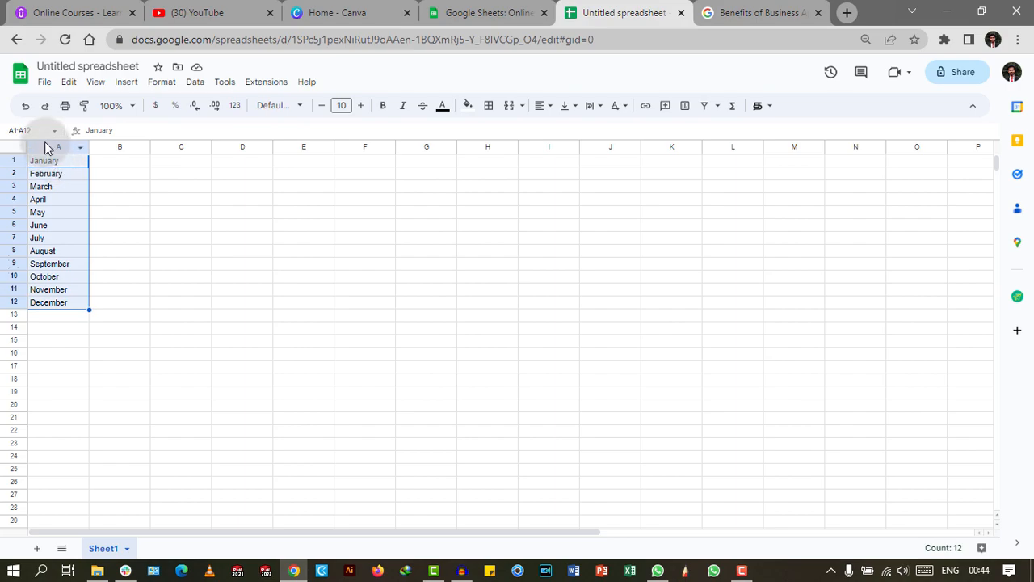
Download the month list as 'Untitled spreadsheet.csv' in Comma Separated Values format.
click(44, 83)
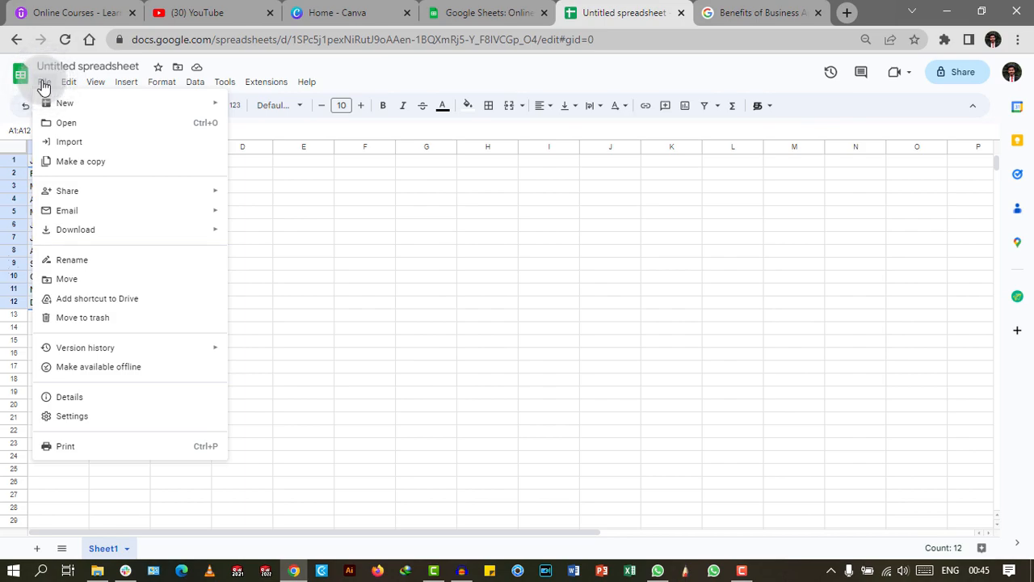
click(91, 231)
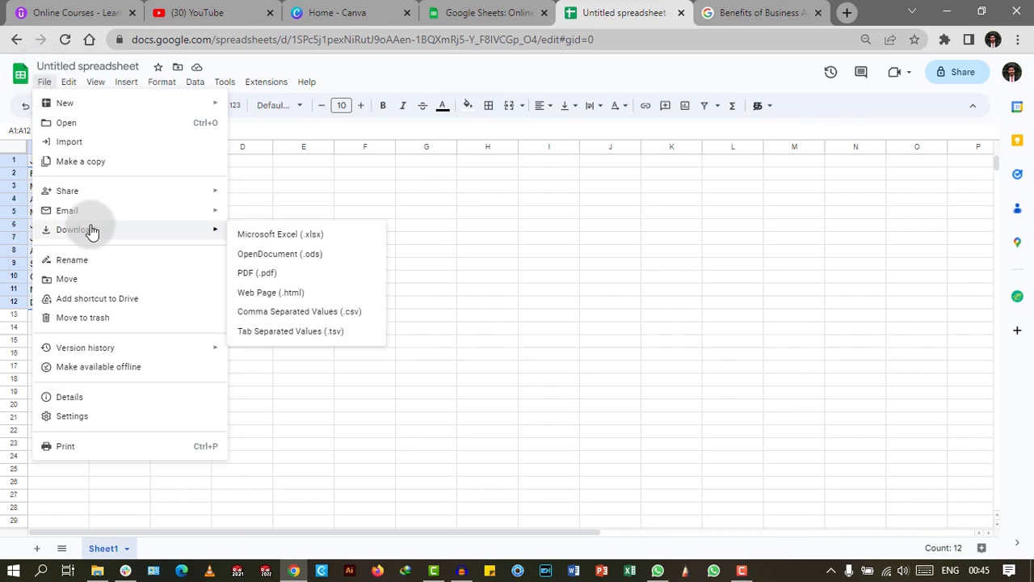
click(270, 295)
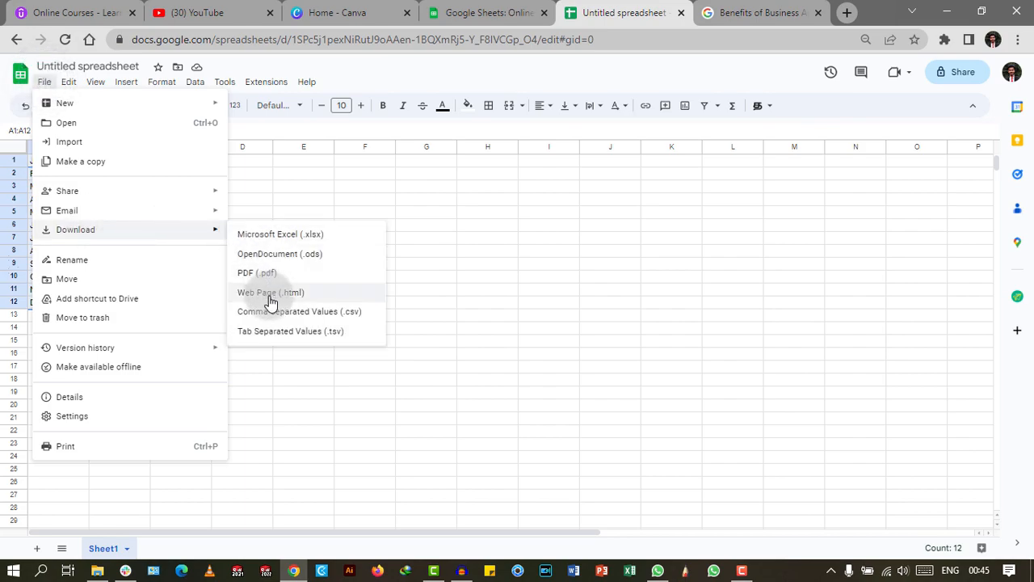
click(271, 311)
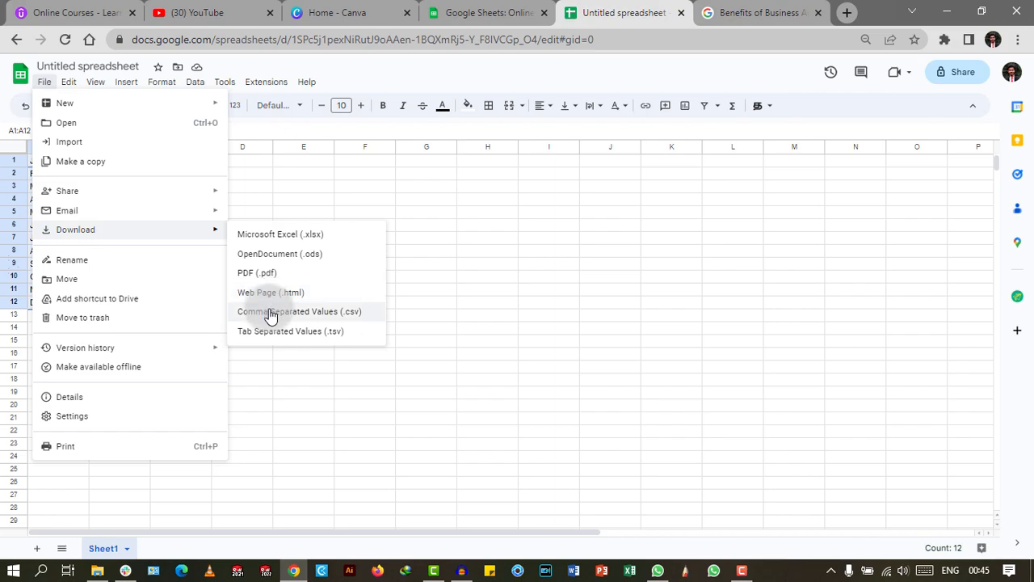
click(282, 309)
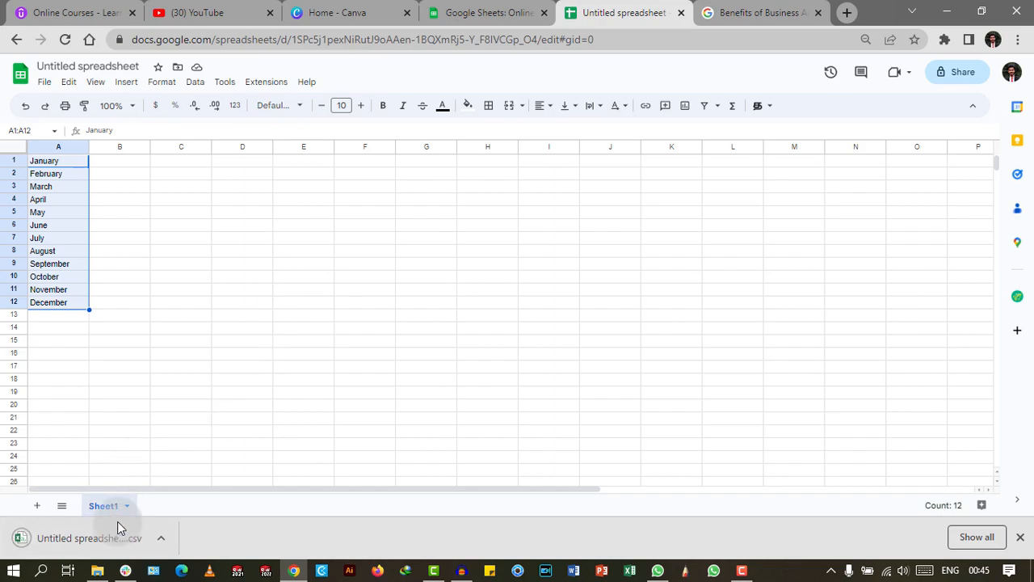
Back in Canva, start a new A4 landscape design.
click(333, 8)
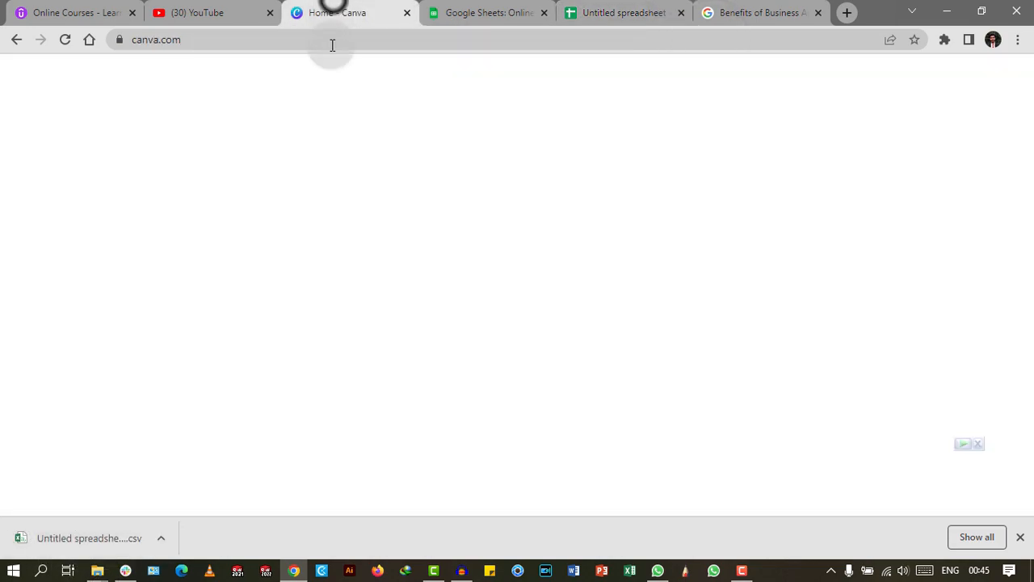
click(386, 186)
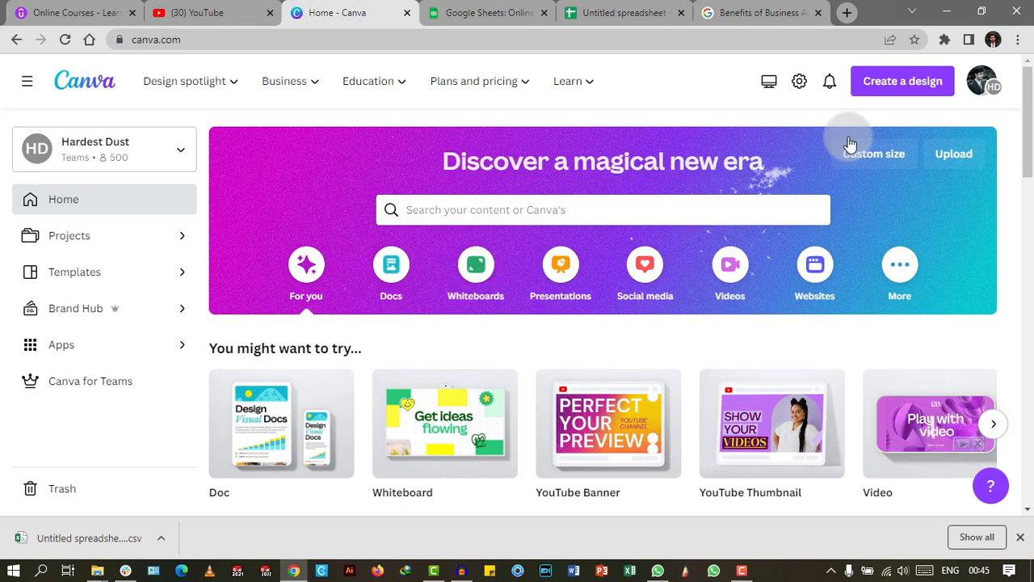
click(904, 84)
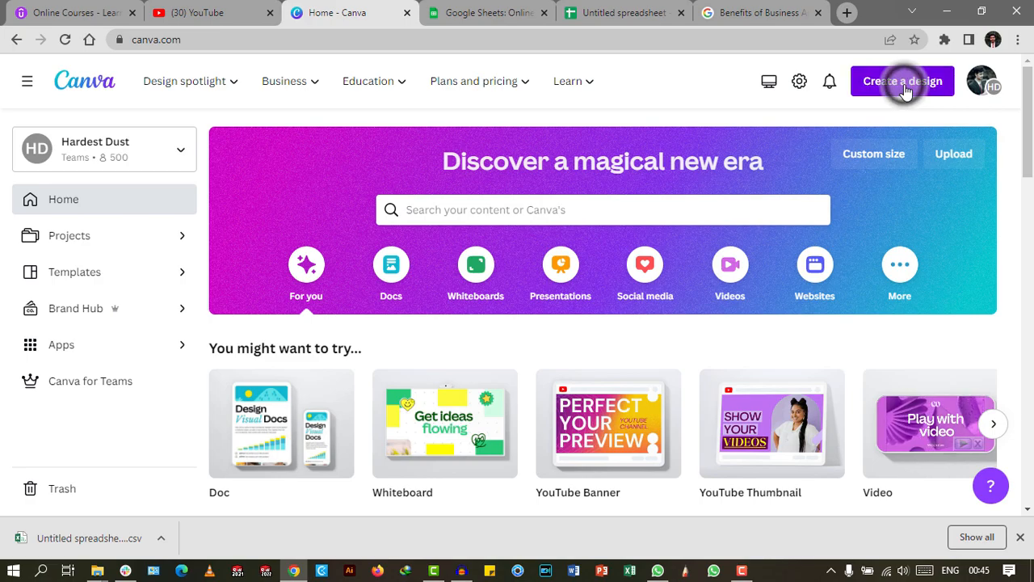
text(safe)
click(725, 324)
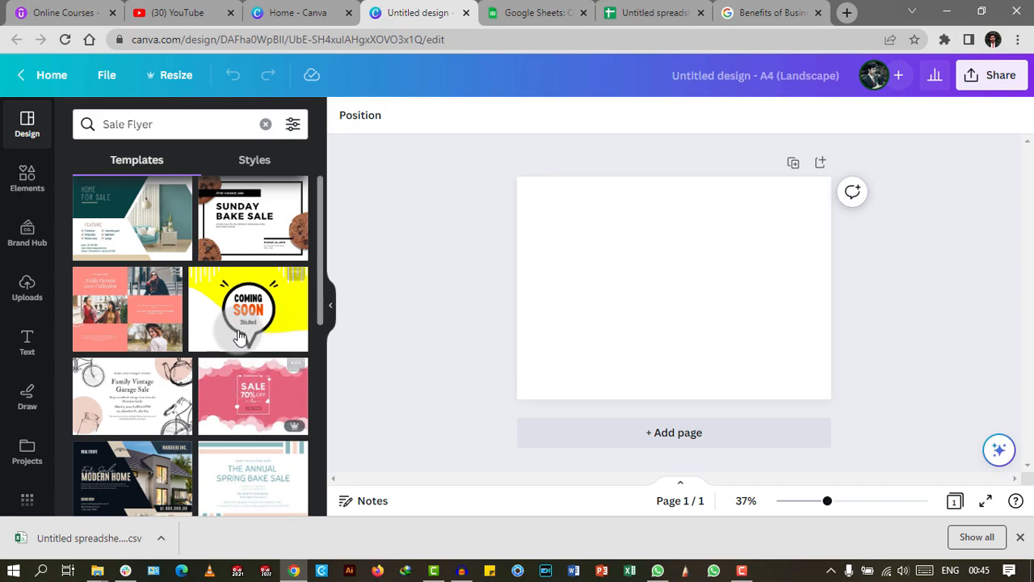
Apply the Brown and Cream Aesthetic Hello January Flyer template to the design.
scroll(228, 380, down, 3)
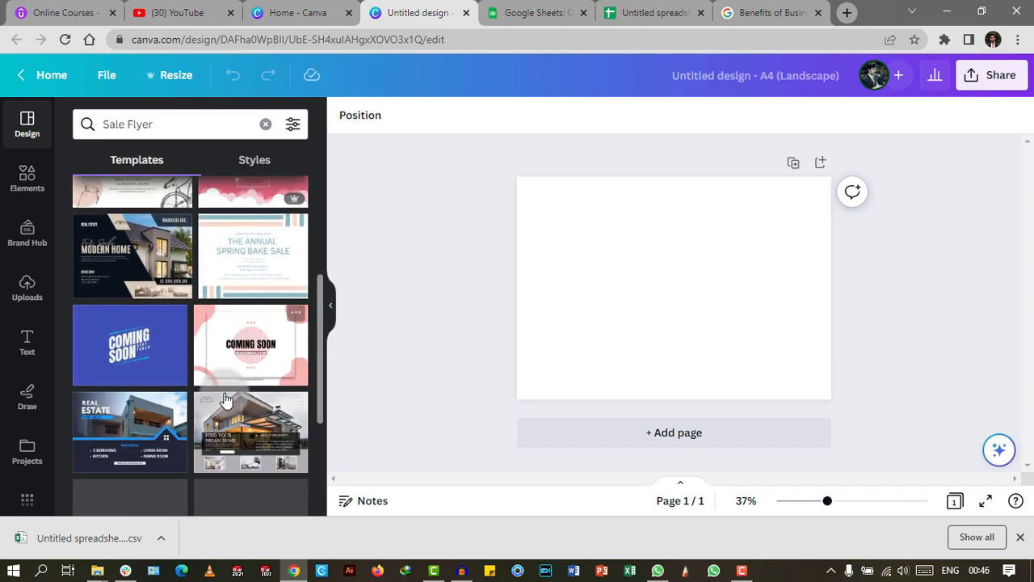
click(126, 212)
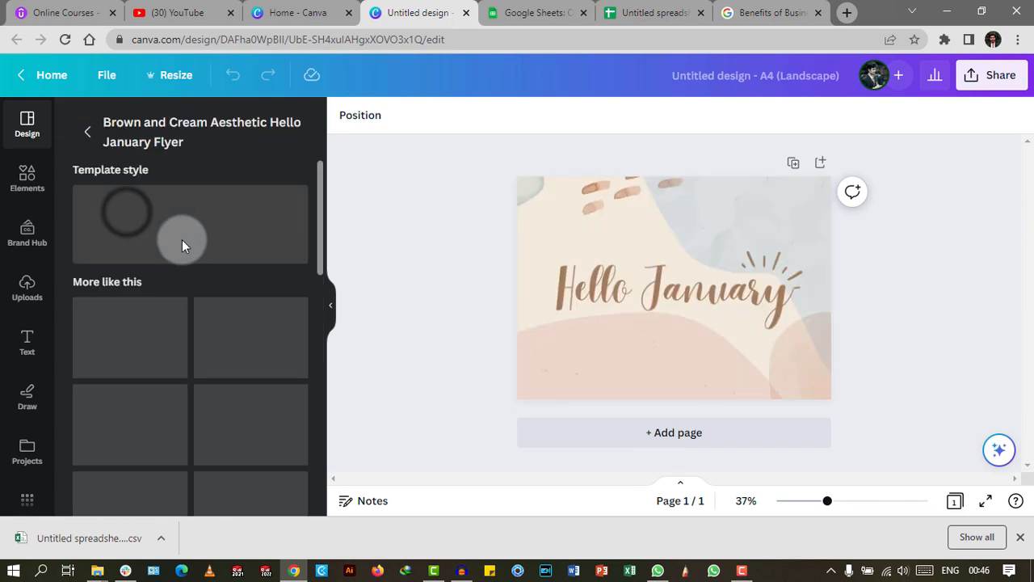
click(495, 299)
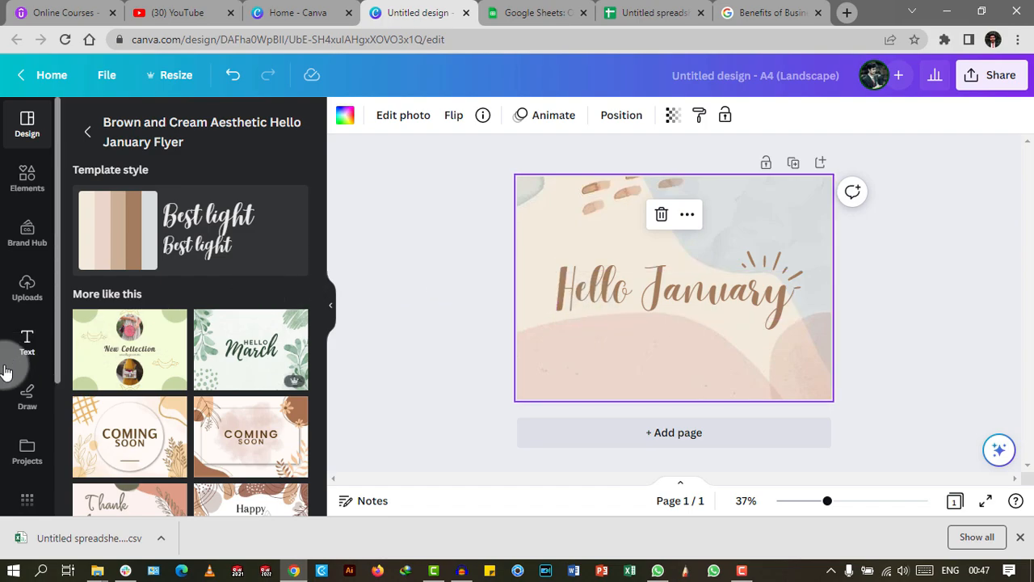
Open the Bulk create app from the Apps list in the sidebar.
click(27, 501)
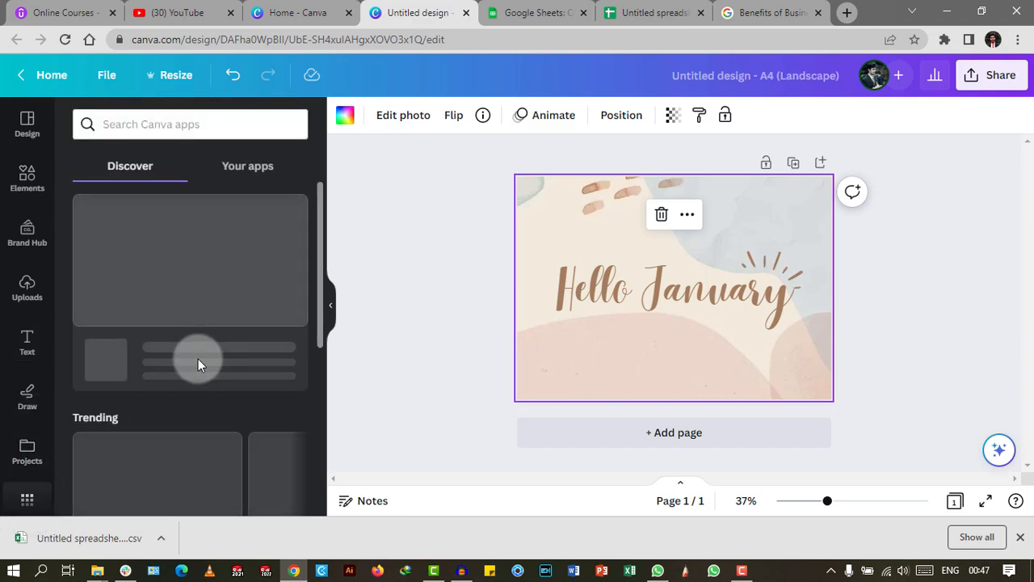
scroll(198, 359, down, 1)
scroll(186, 315, down, 5)
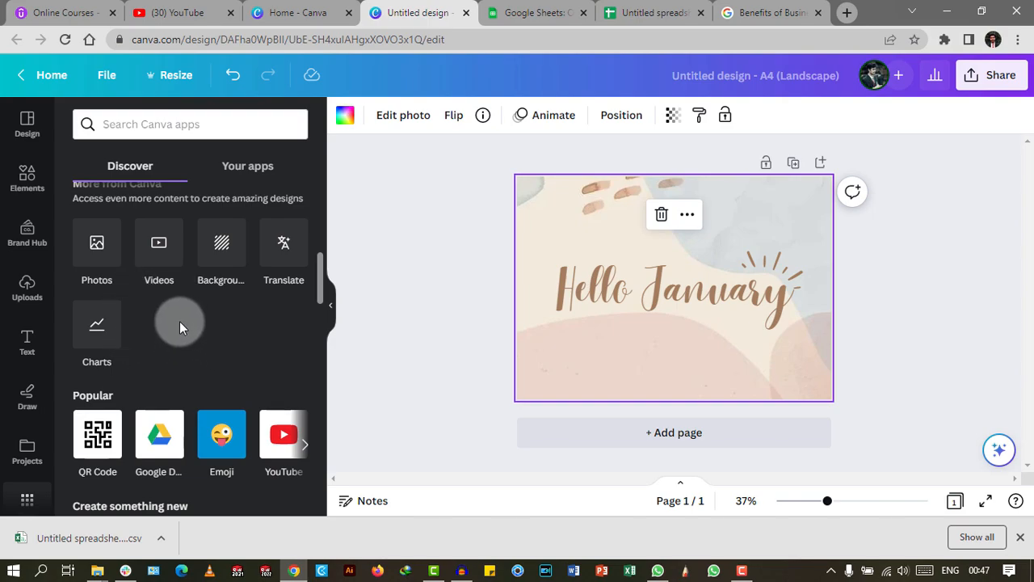
scroll(26, 388, down, 3)
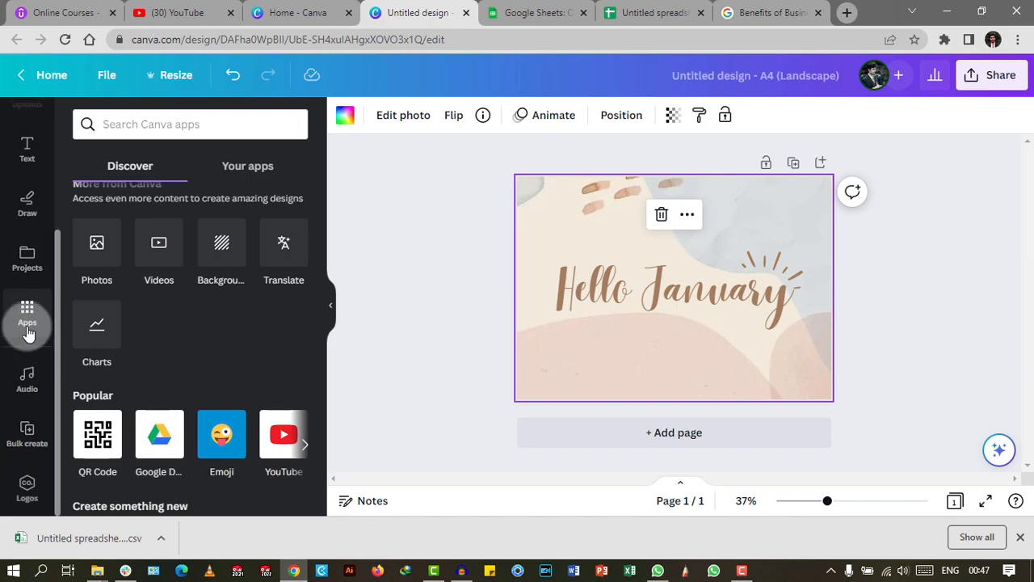
click(21, 435)
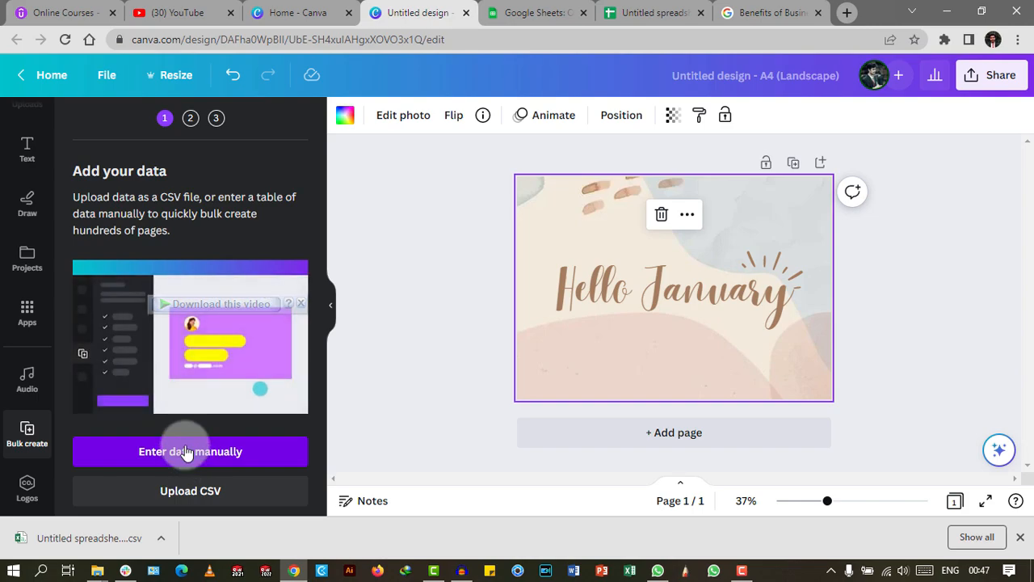
Upload the spreadsheet CSV from the Downloads folder as the Bulk create data.
click(182, 493)
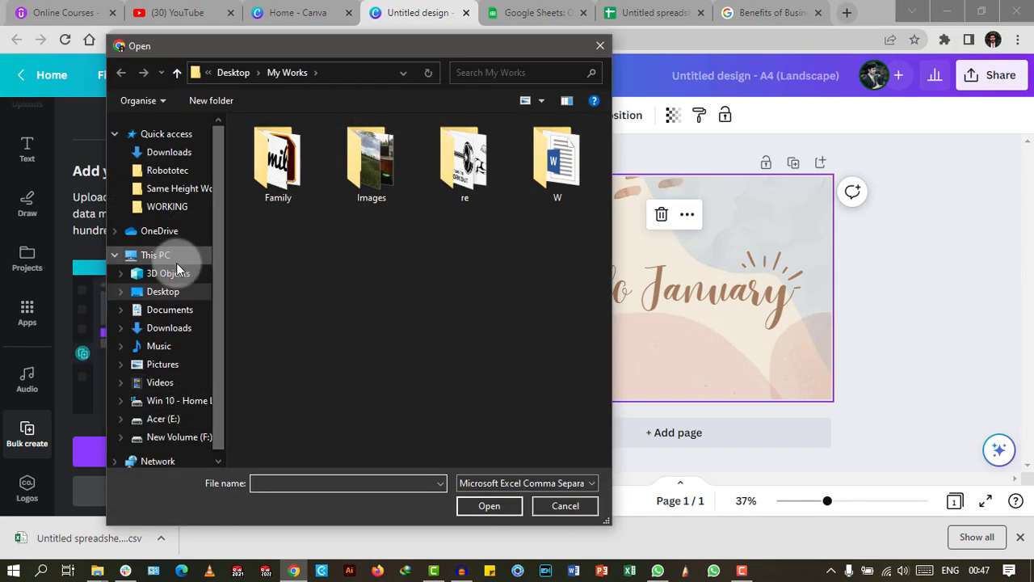
click(167, 292)
click(169, 329)
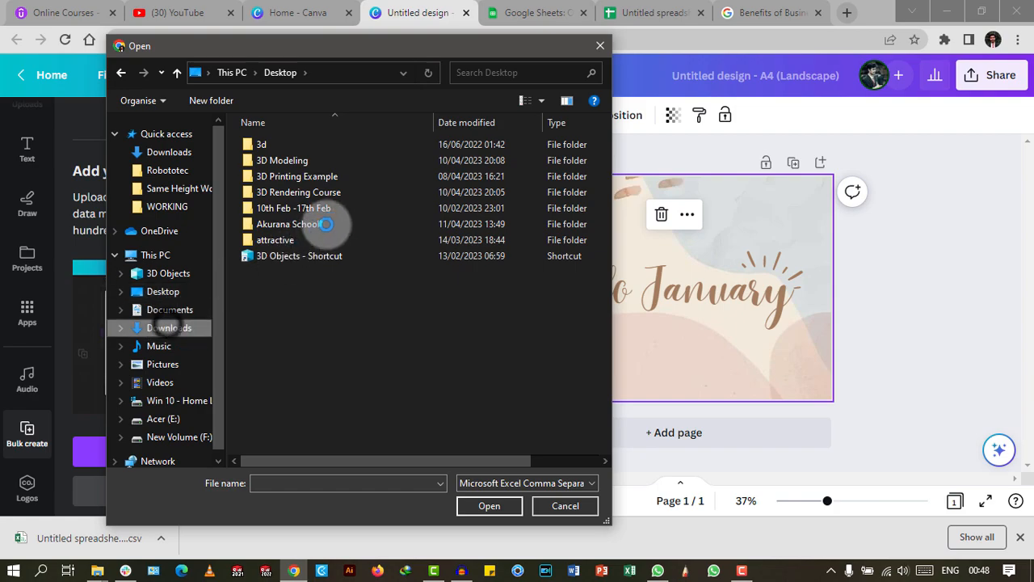
click(291, 165)
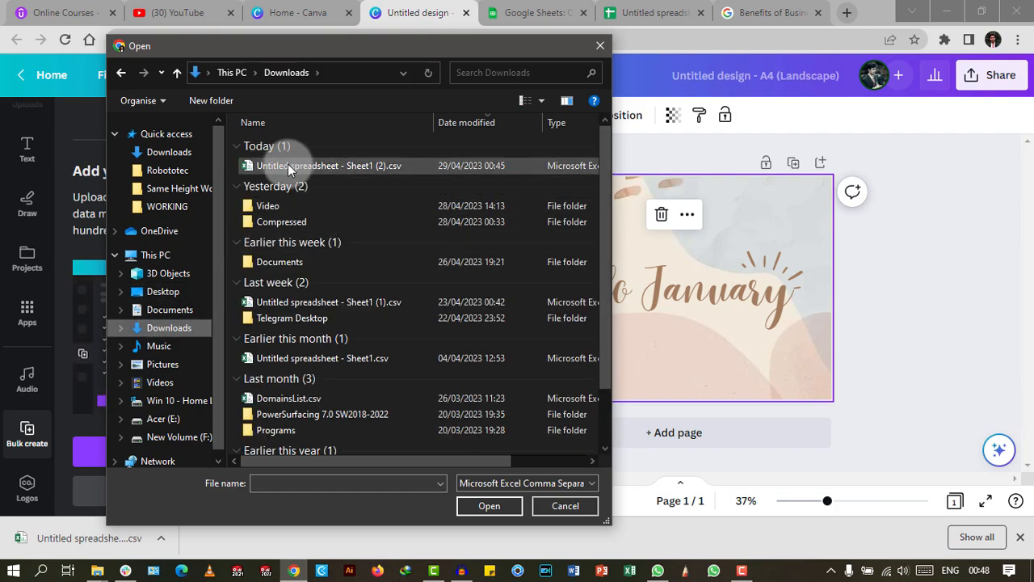
click(485, 506)
click(483, 508)
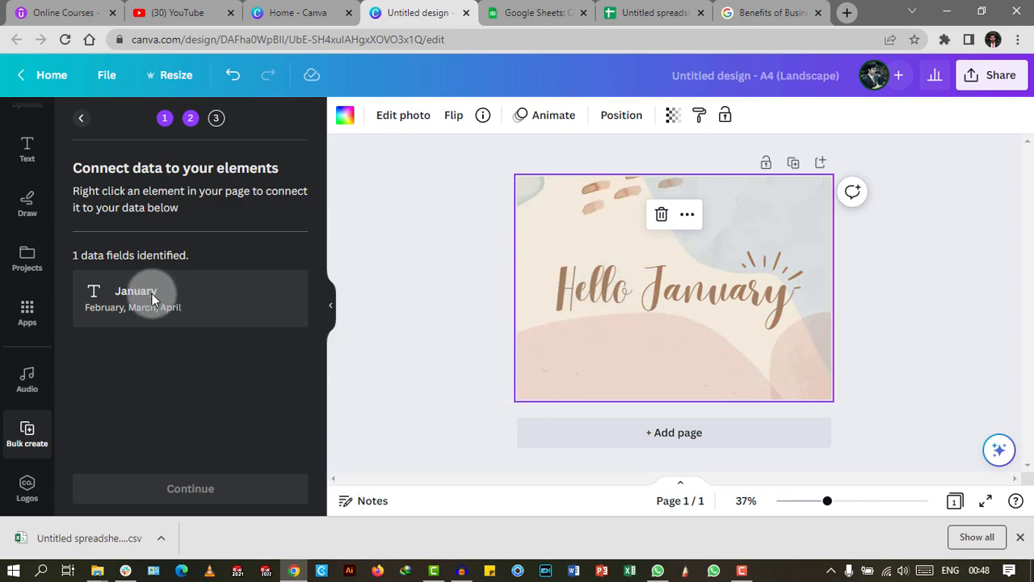
Connect the 'Hello January' headline to the January data field so it reads {January}.
right_click(683, 289)
mouse_move(740, 396)
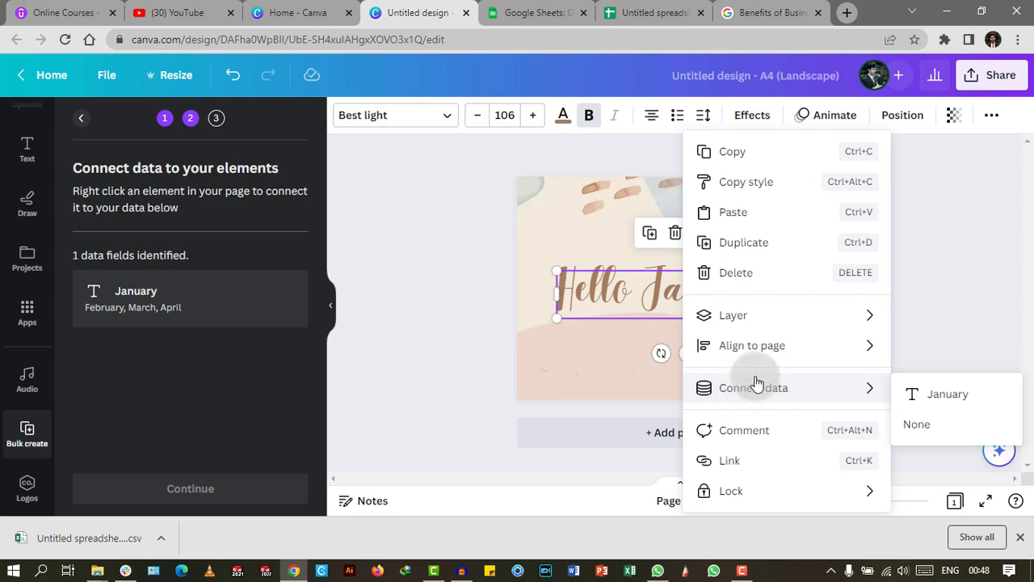
click(954, 394)
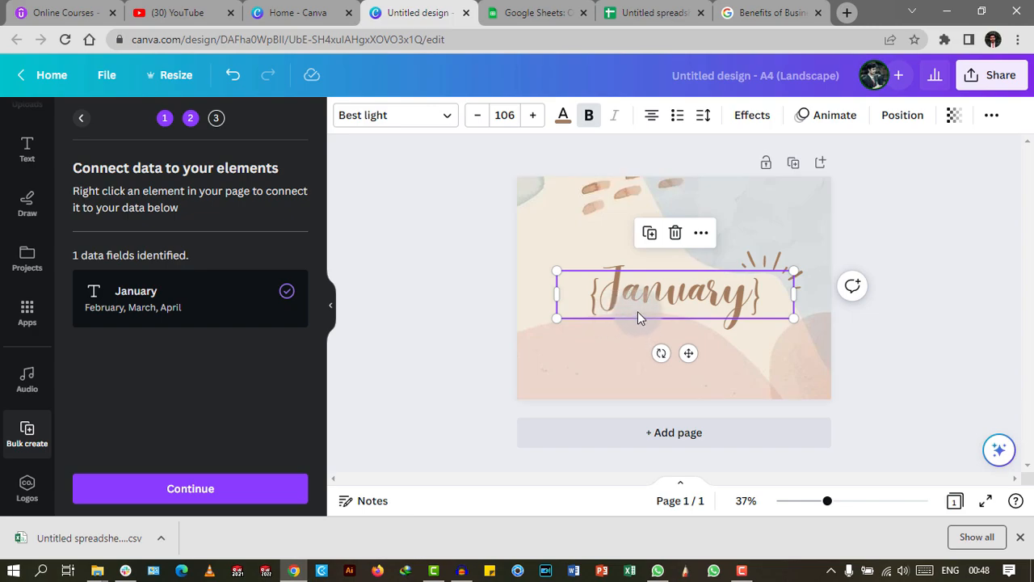
Select all eleven month rows and generate 11 pages.
click(198, 489)
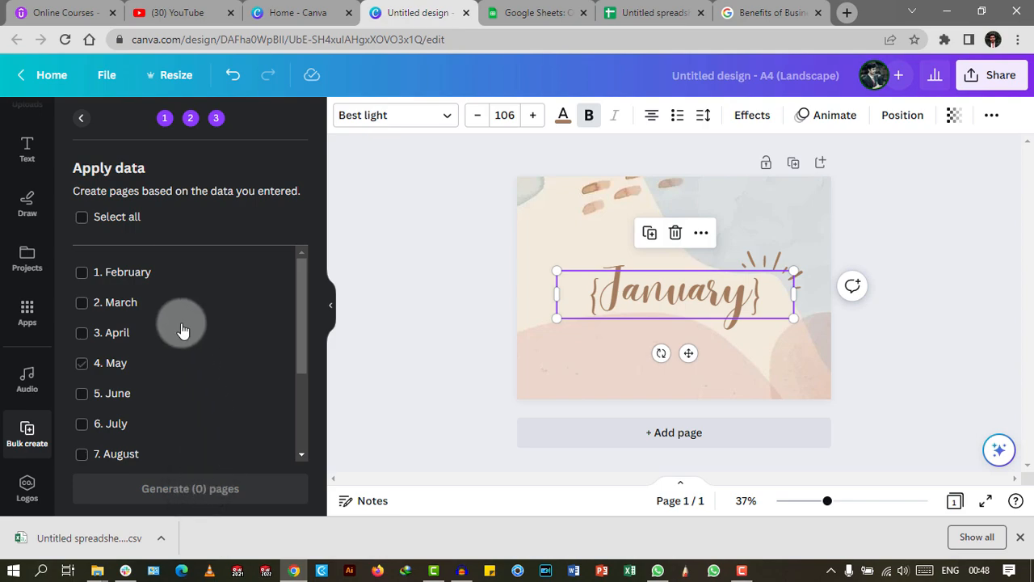
click(130, 268)
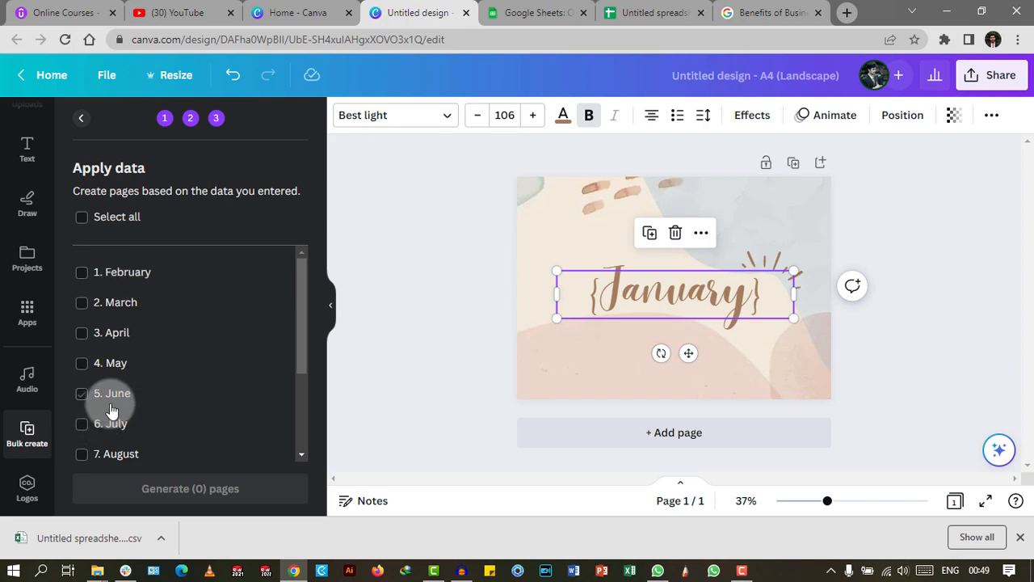
scroll(111, 404, down, 3)
scroll(120, 362, up, 3)
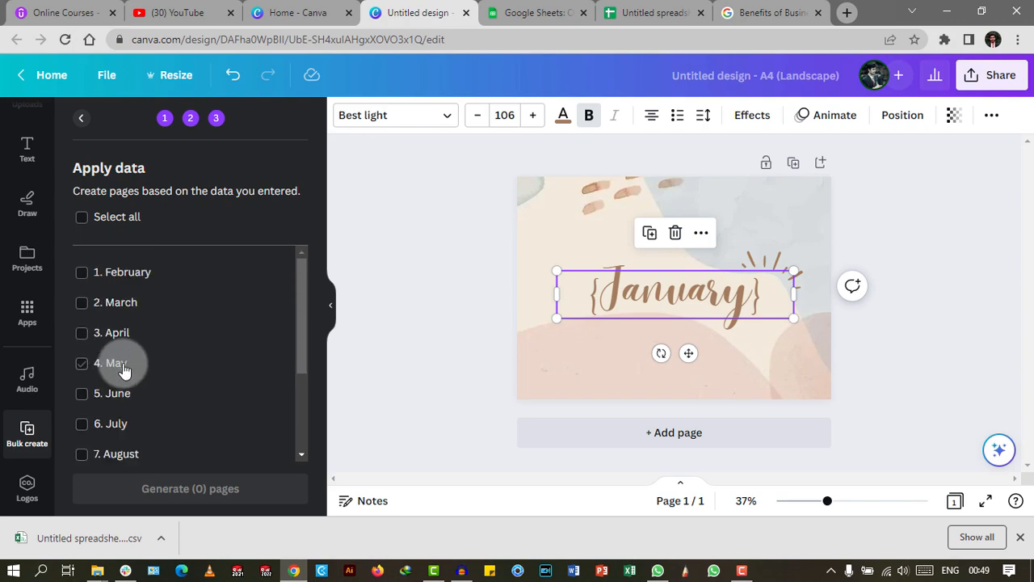
click(102, 224)
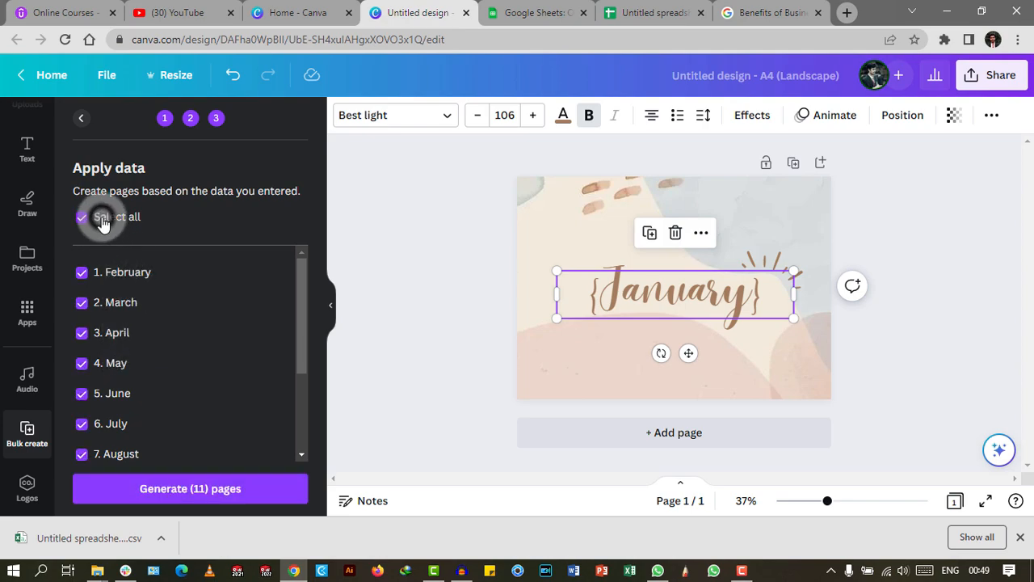
click(180, 491)
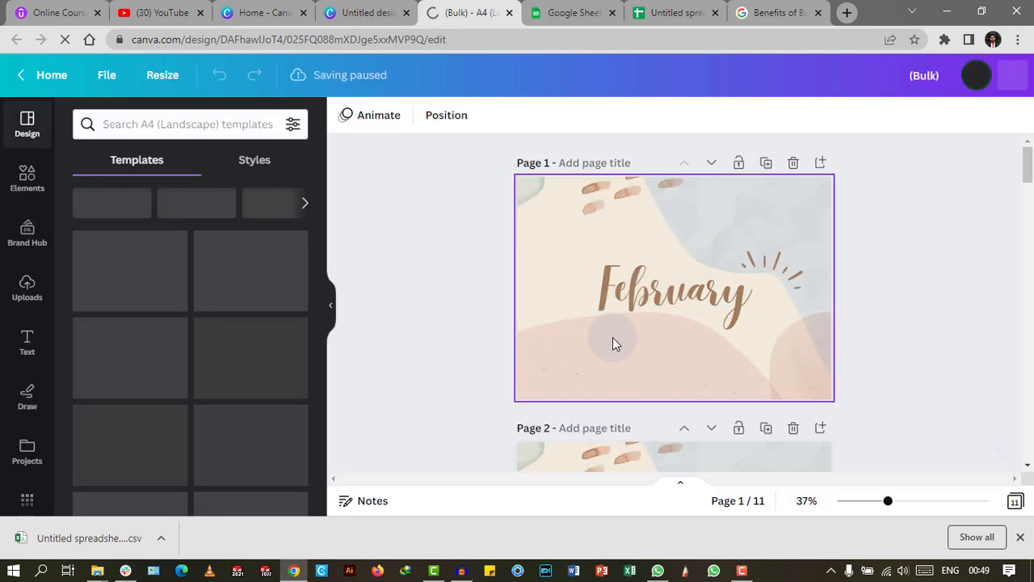
Scroll through the generated pages to check they run February through July.
scroll(646, 334, down, 8)
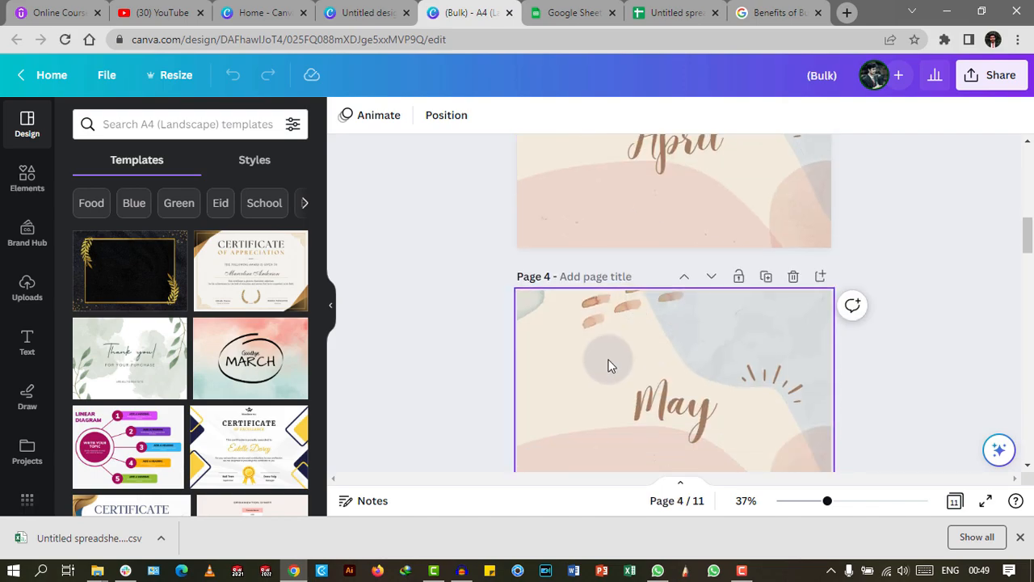
scroll(610, 366, down, 5)
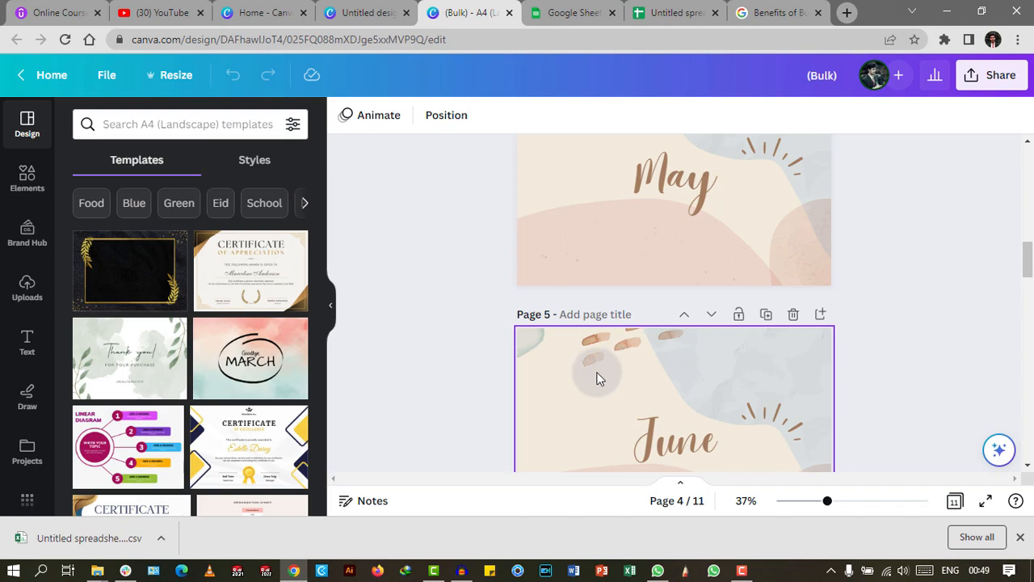
scroll(621, 377, down, 2)
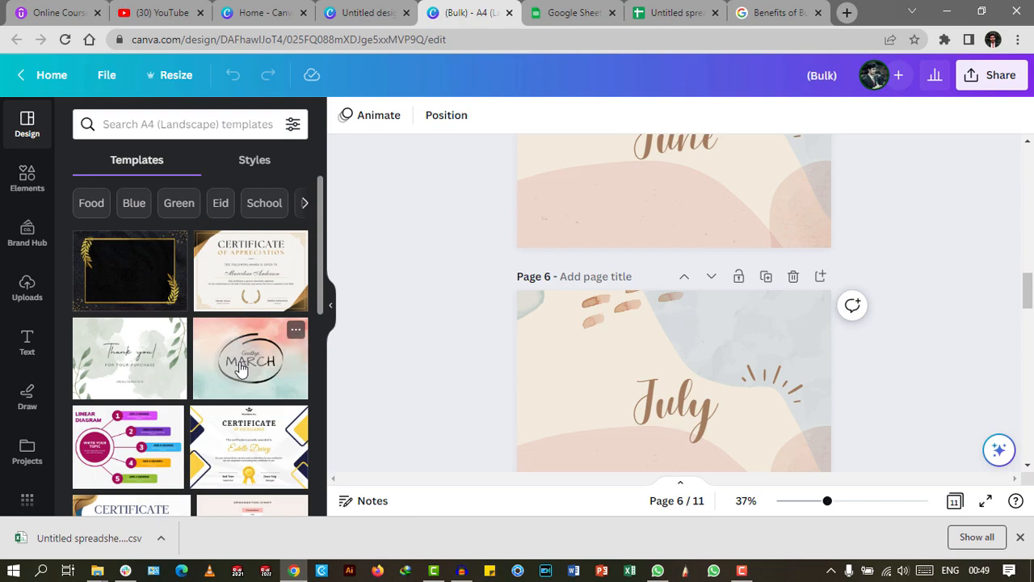
Scroll down to the new Goodbye MARCH page 12 and return to Bulk create's Add your data step.
scroll(631, 372, down, 3)
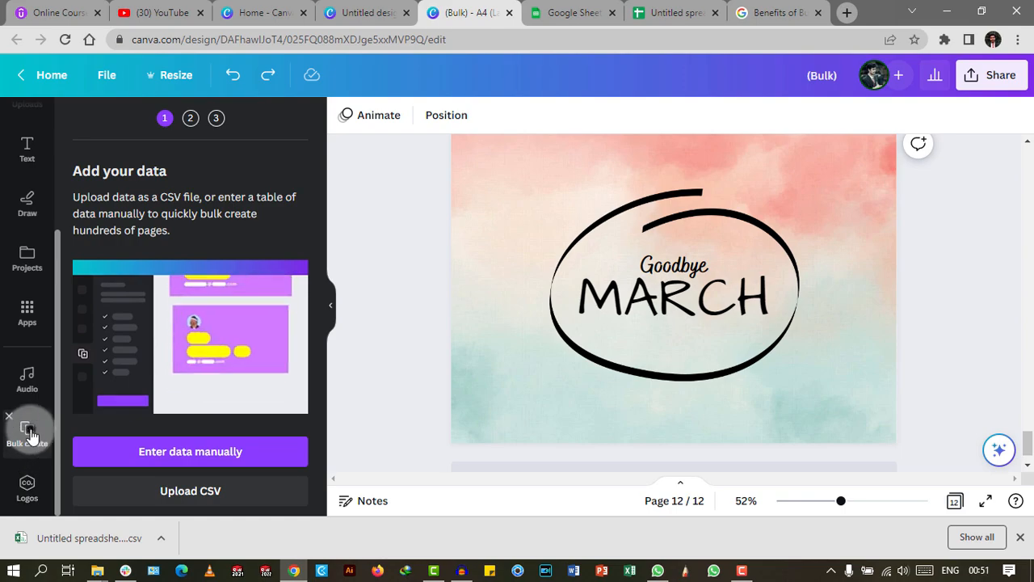
click(30, 431)
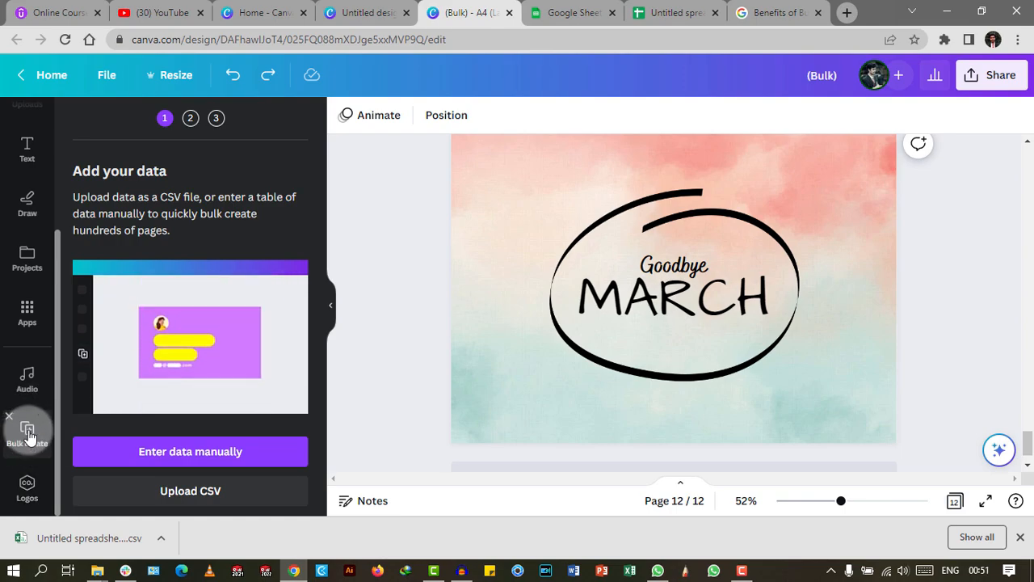
Open a manual data table and fill the first column with January, February and March.
click(168, 455)
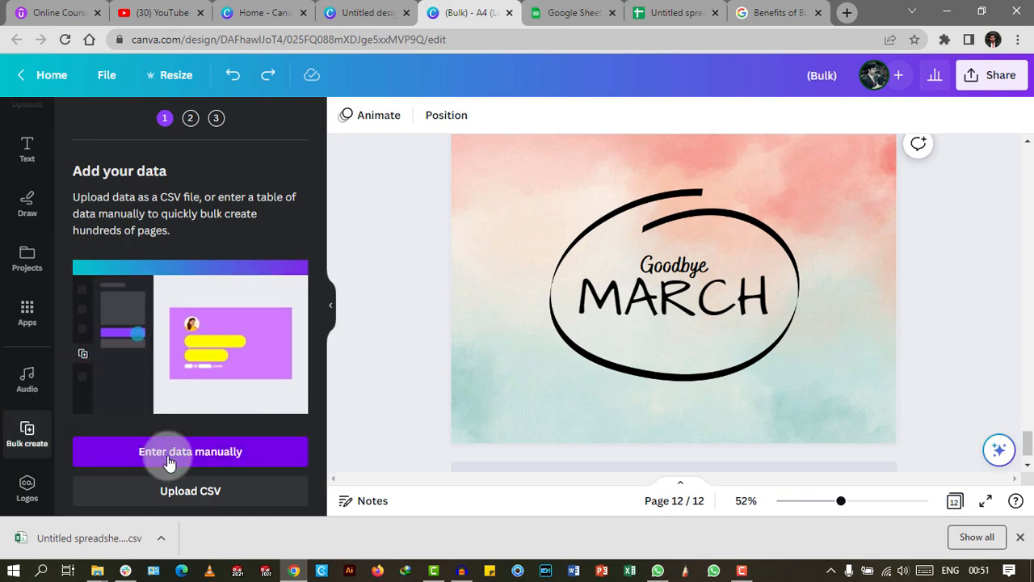
click(169, 462)
click(169, 463)
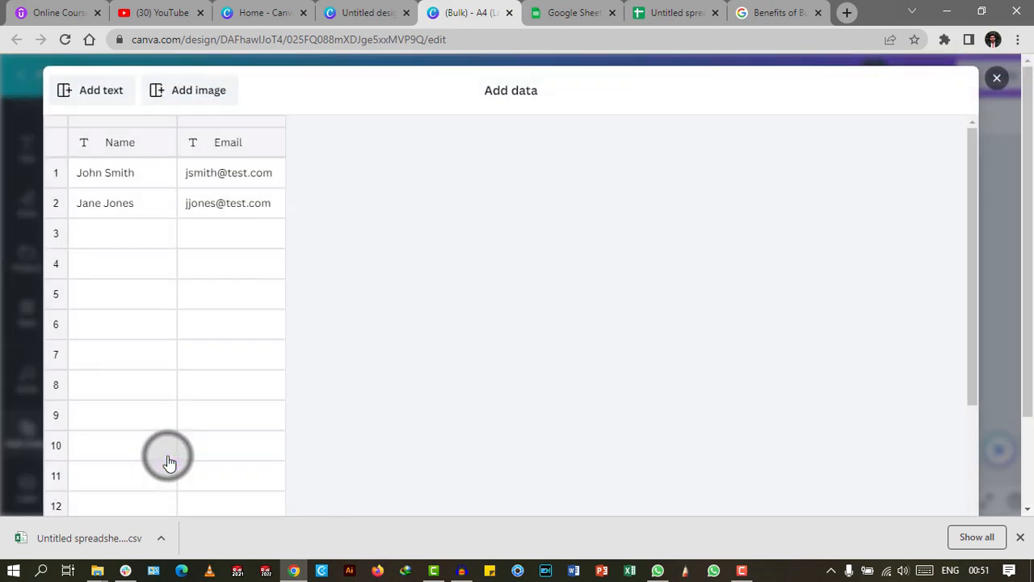
click(125, 174)
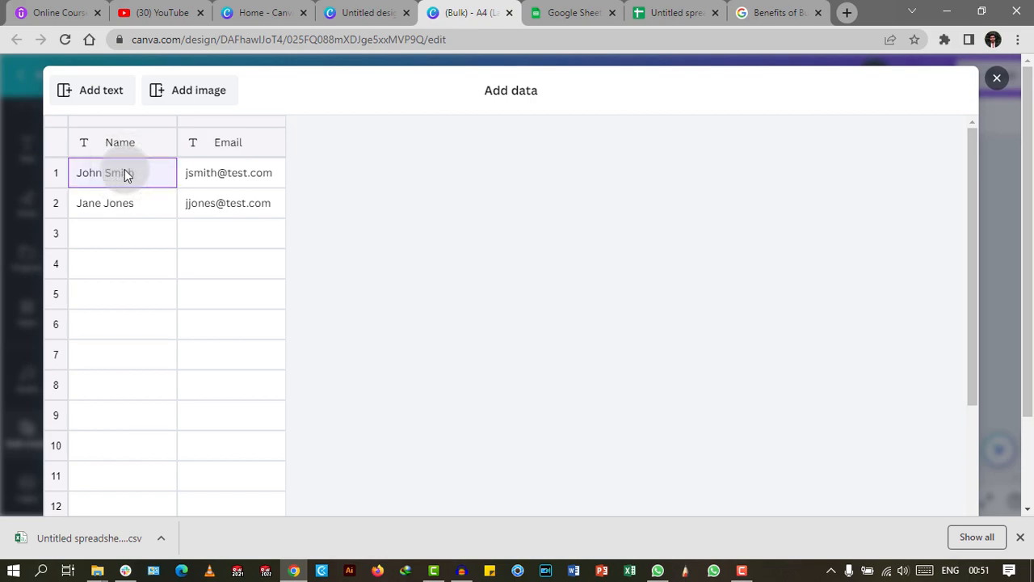
text(January)
key(Tab)
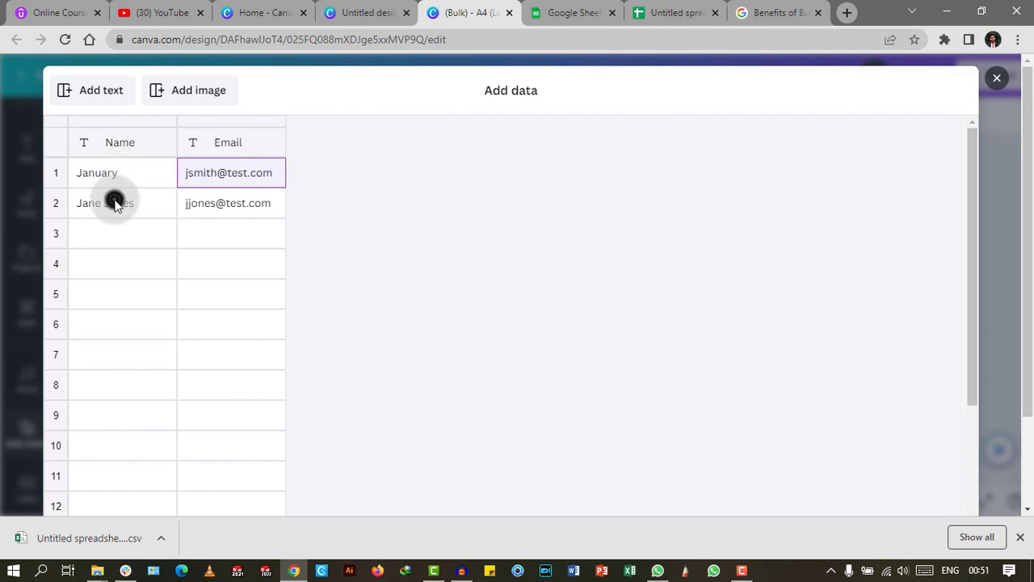
click(115, 204)
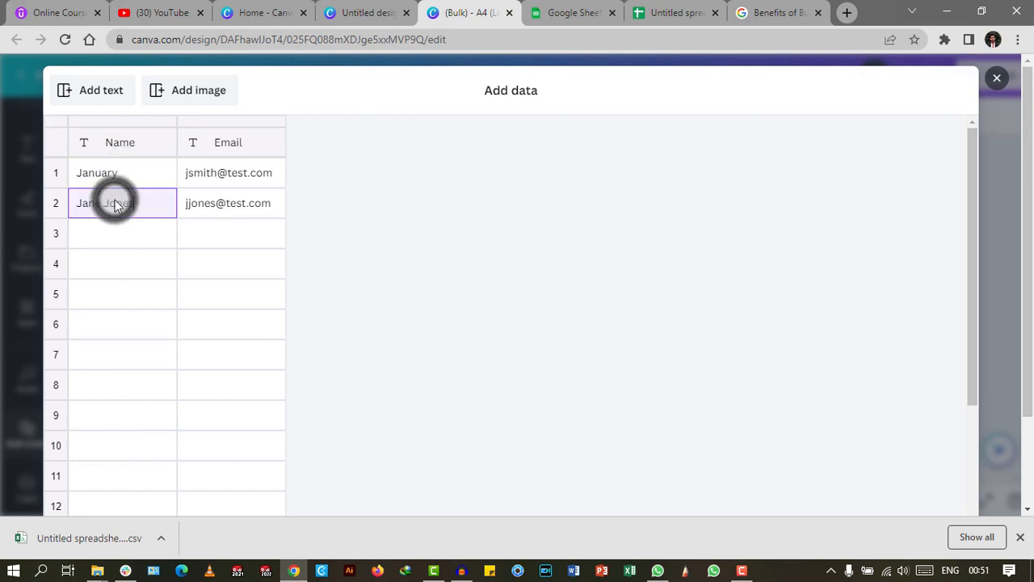
text(February)
click(87, 231)
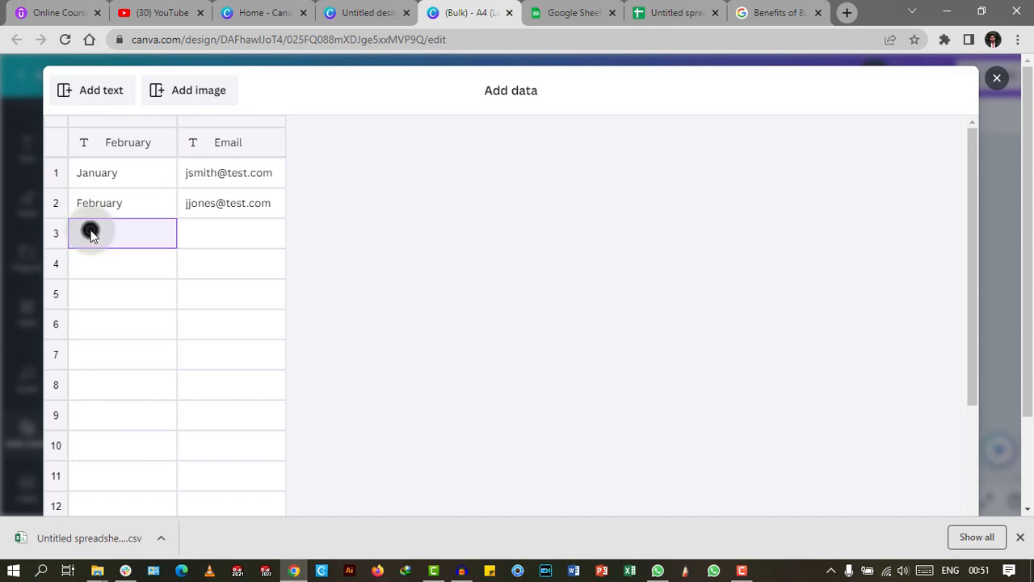
text(March)
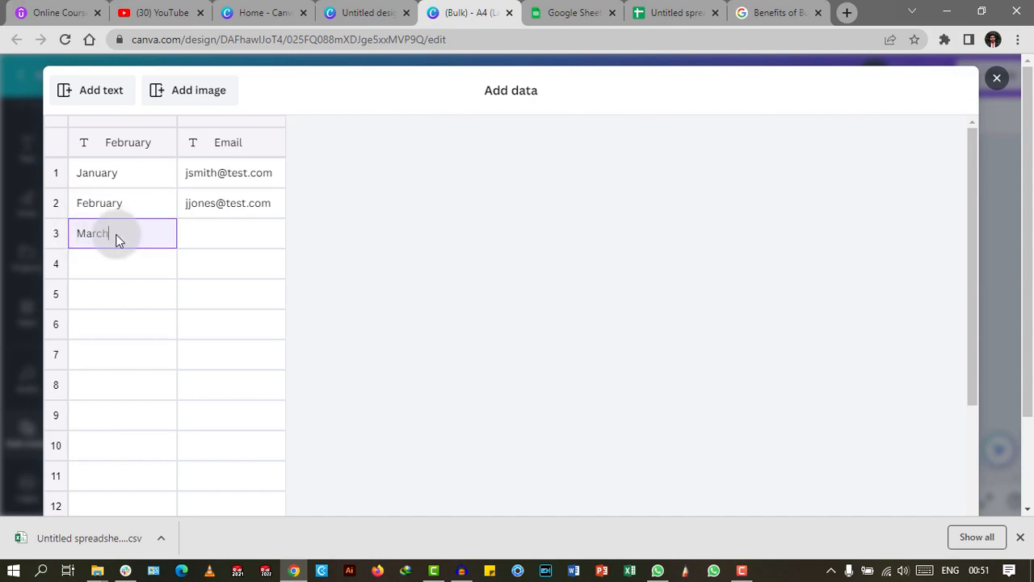
Rename the first column header to Months, leave the Email column, and save the table.
double_click(125, 145)
text(Months)
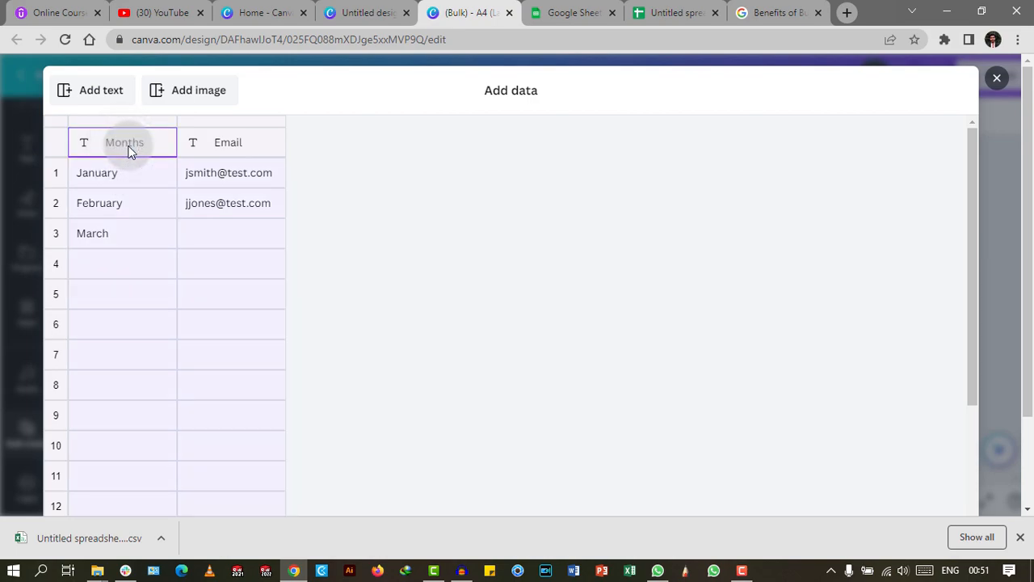
click(231, 145)
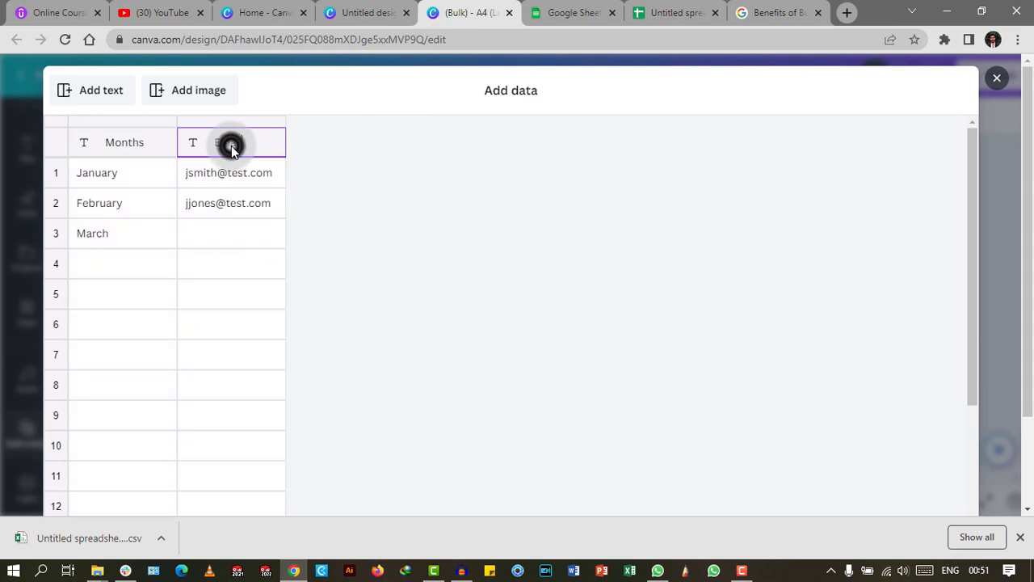
click(249, 146)
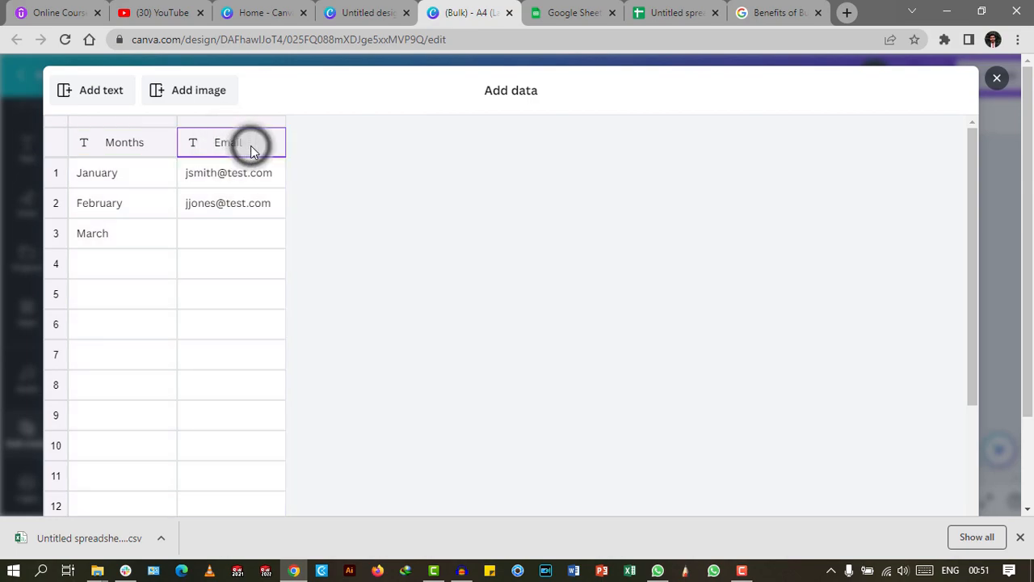
click(237, 146)
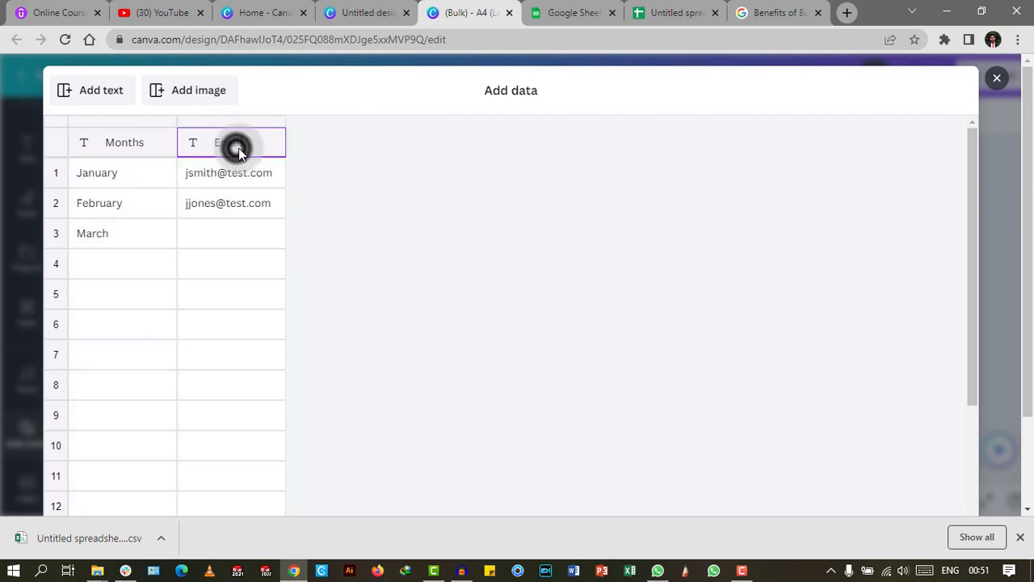
click(254, 143)
scroll(280, 369, down, 3)
scroll(280, 351, up, 3)
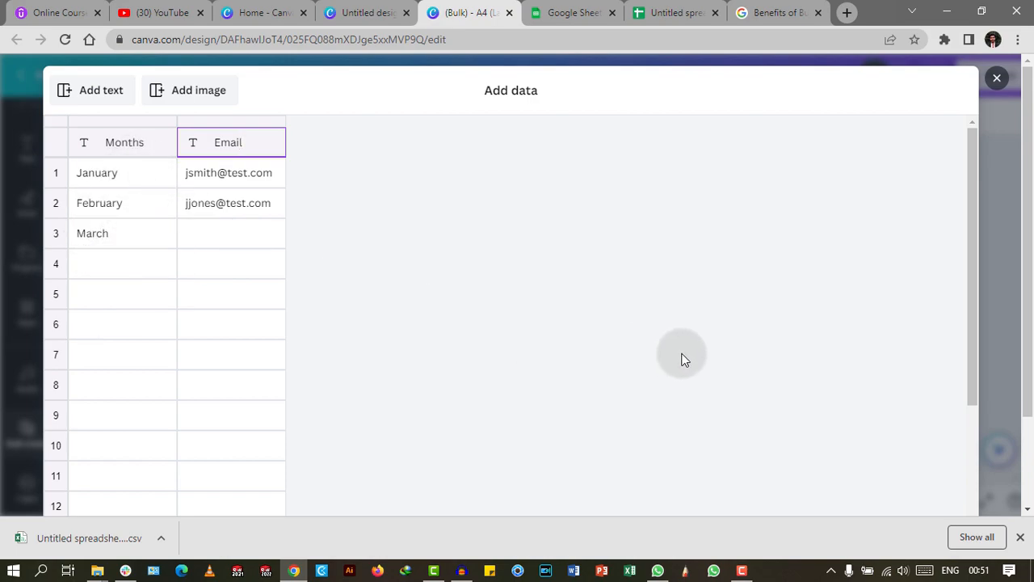
scroll(683, 359, down, 5)
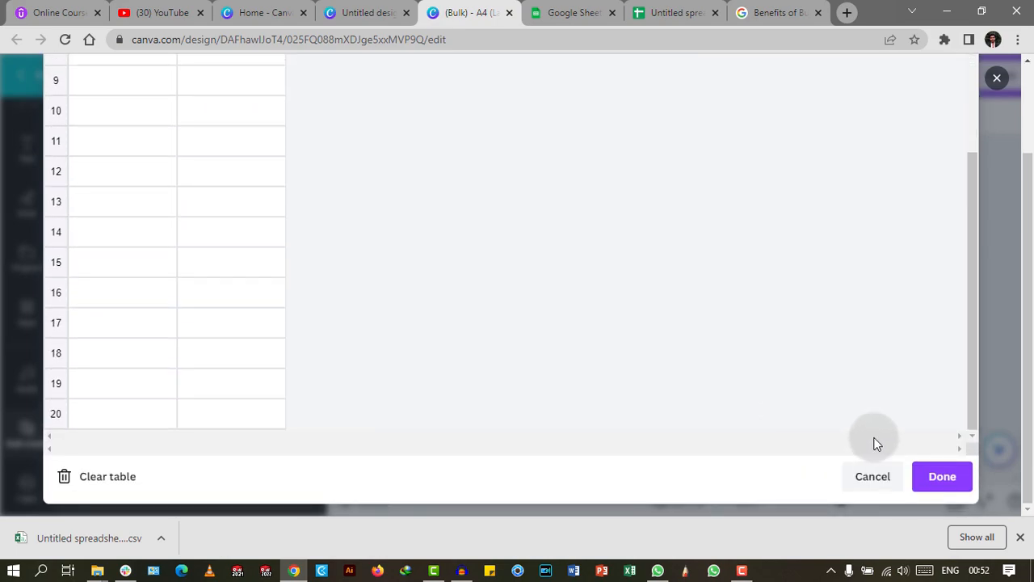
click(951, 478)
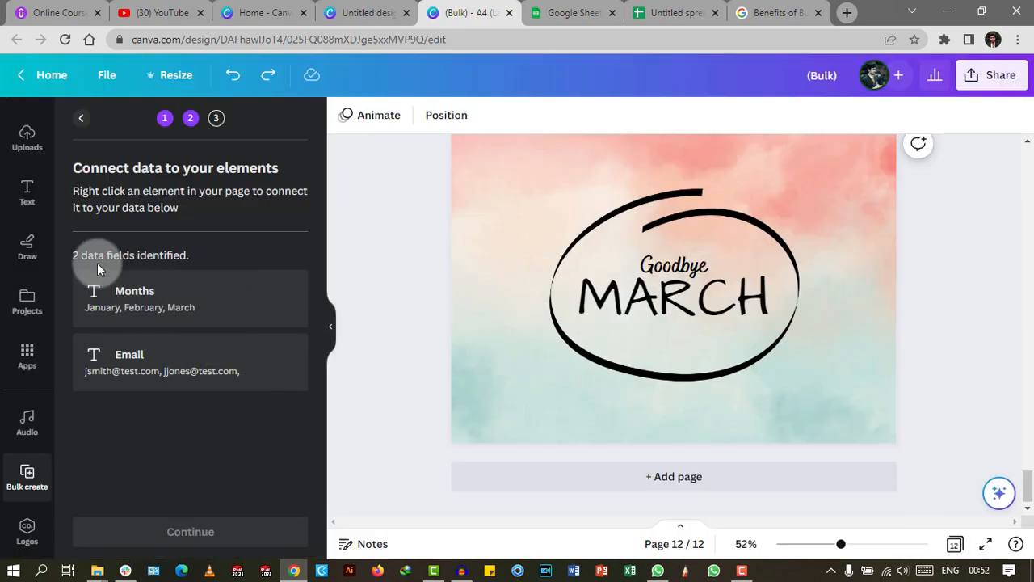
Connect the MARCH heading to the Months field and generate 3 pages for January, February and March.
click(705, 301)
right_click(701, 302)
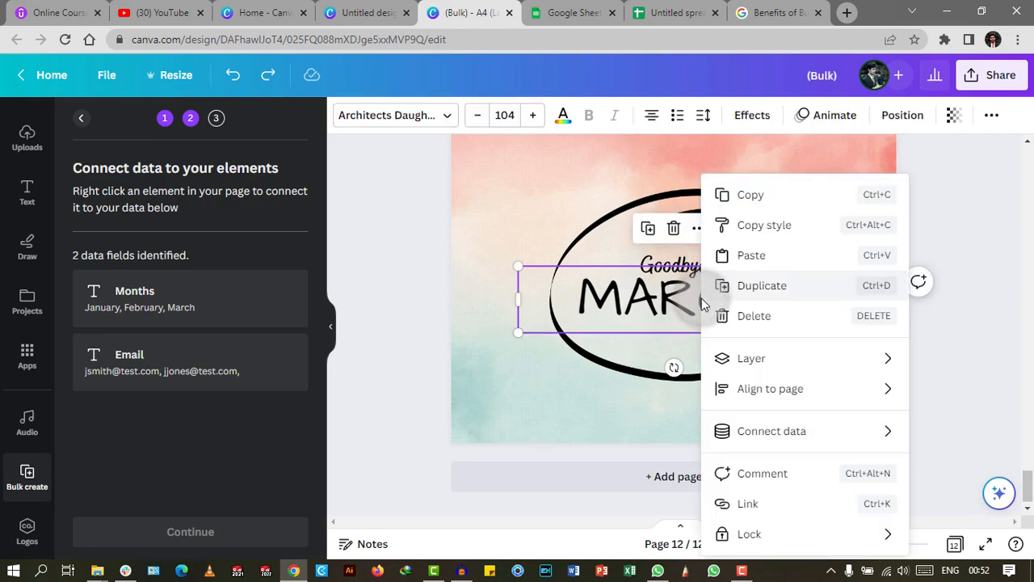
mouse_move(749, 440)
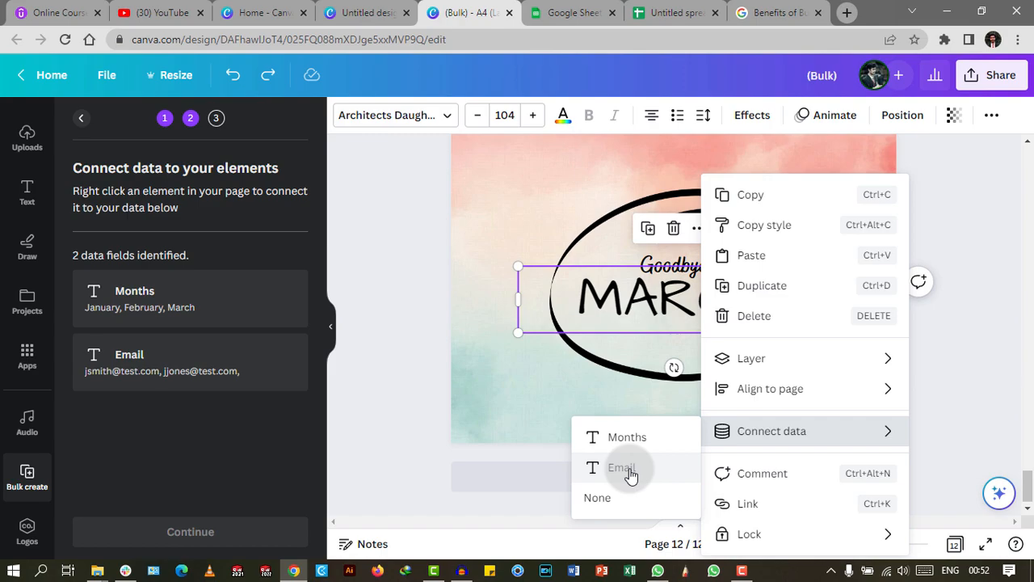
click(639, 443)
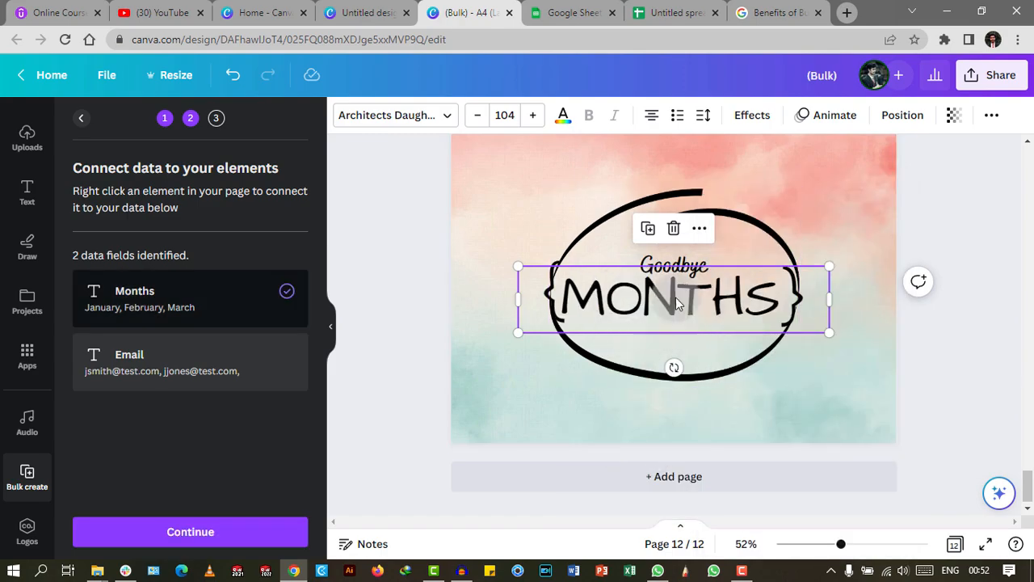
click(160, 530)
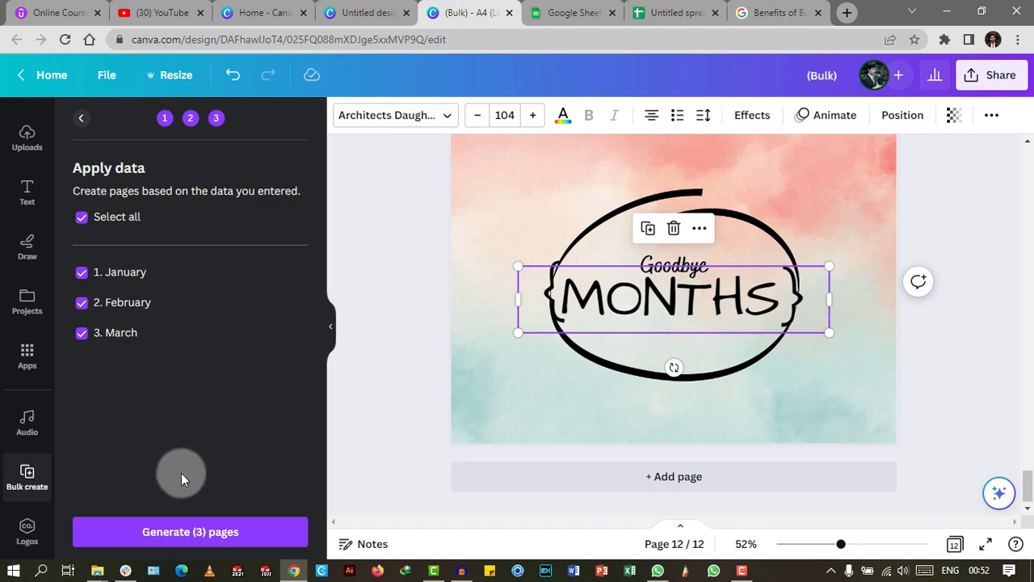
click(147, 540)
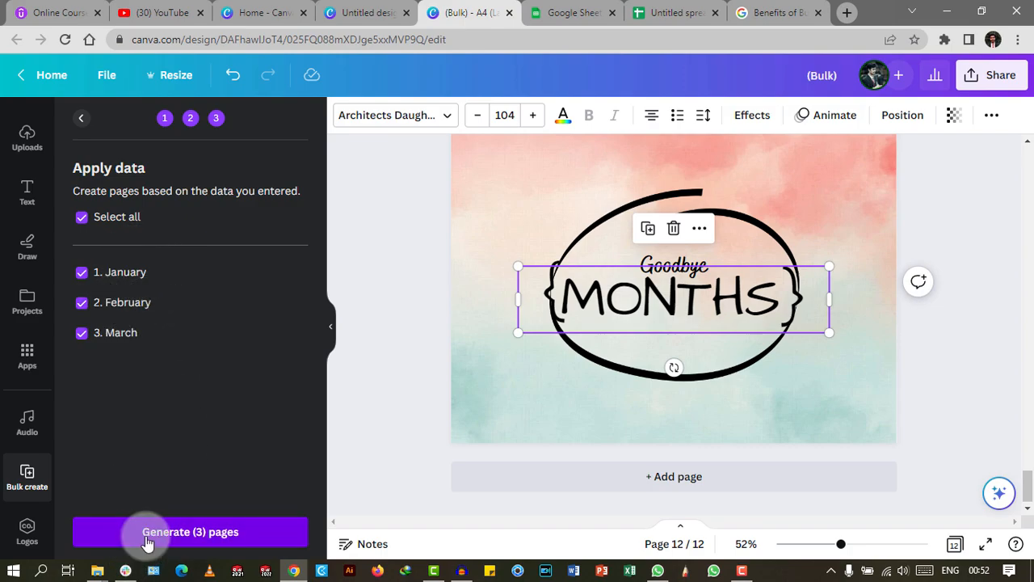